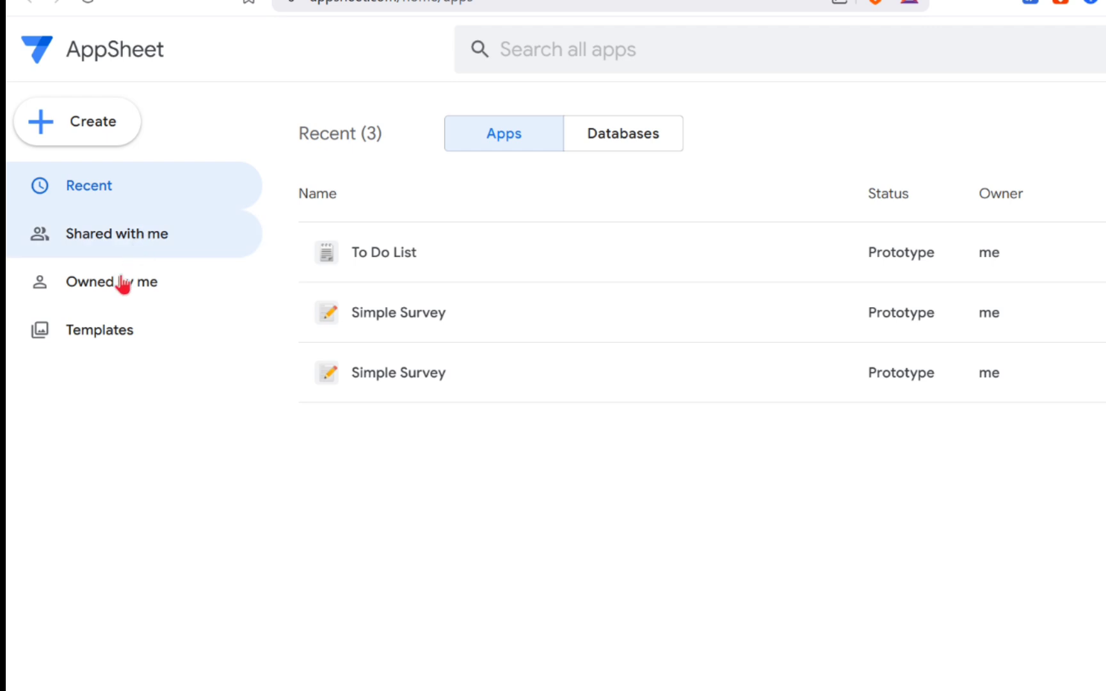
- Open the app template library and browse through the available templates
{"action": "left_click", "coordinate": [114, 338]}
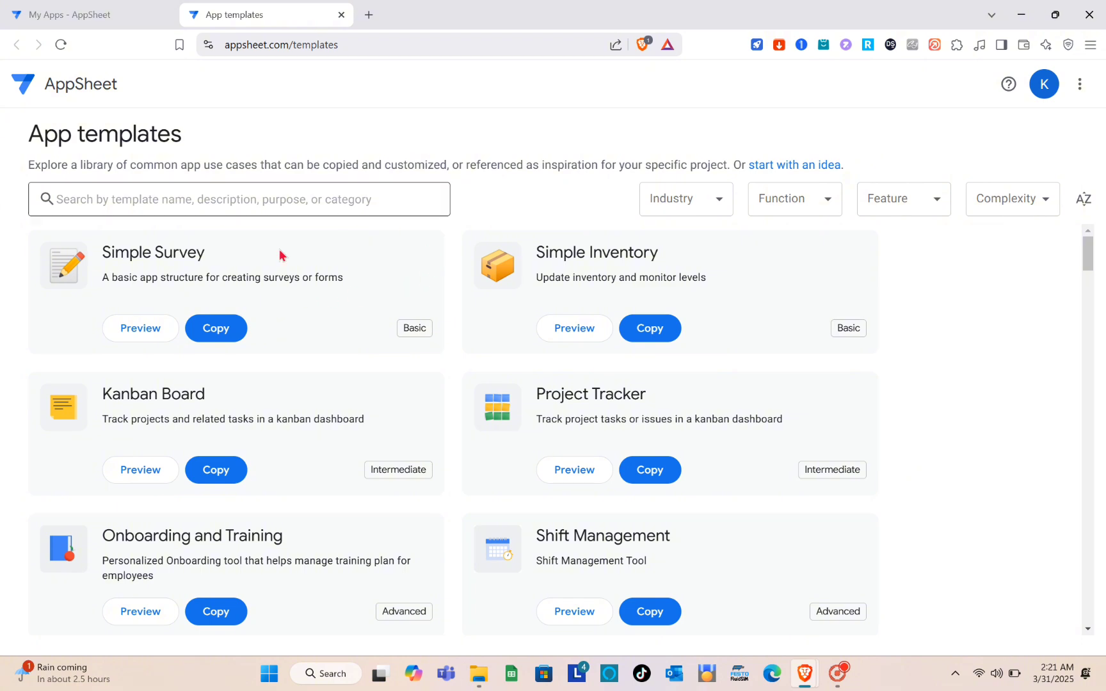
{"action": "scroll", "coordinate": [343, 474], "scroll_direction": "down", "scroll_amount": 4}
{"action": "scroll", "coordinate": [342, 471], "scroll_direction": "down", "scroll_amount": 10}
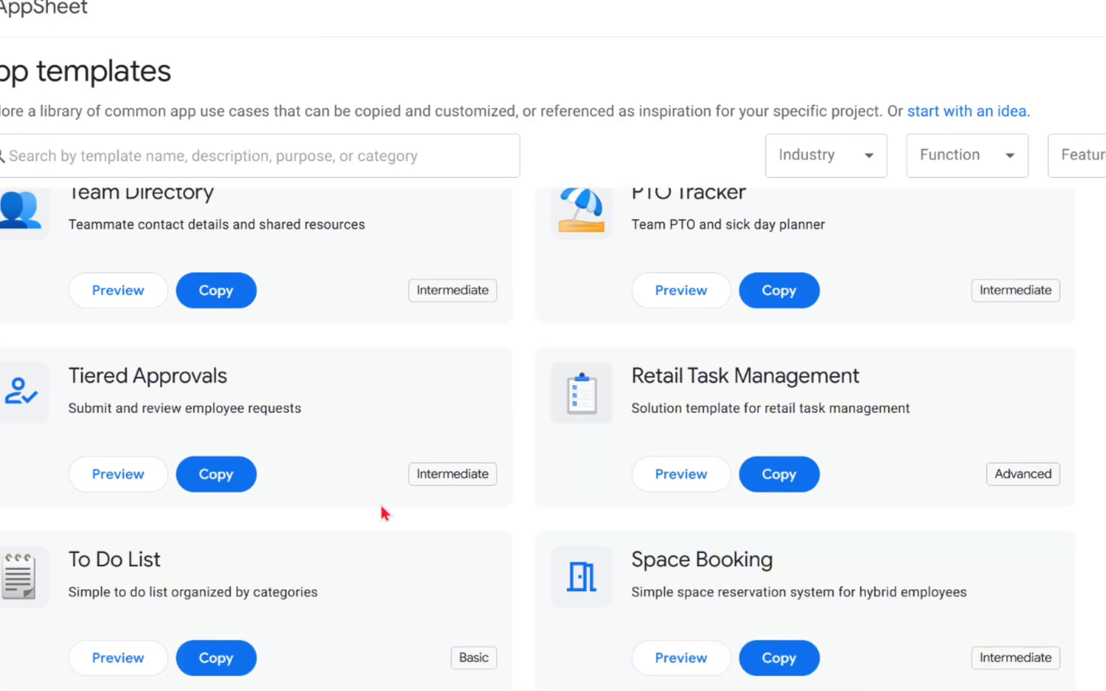
{"action": "scroll", "coordinate": [381, 506], "scroll_direction": "down", "scroll_amount": 7}
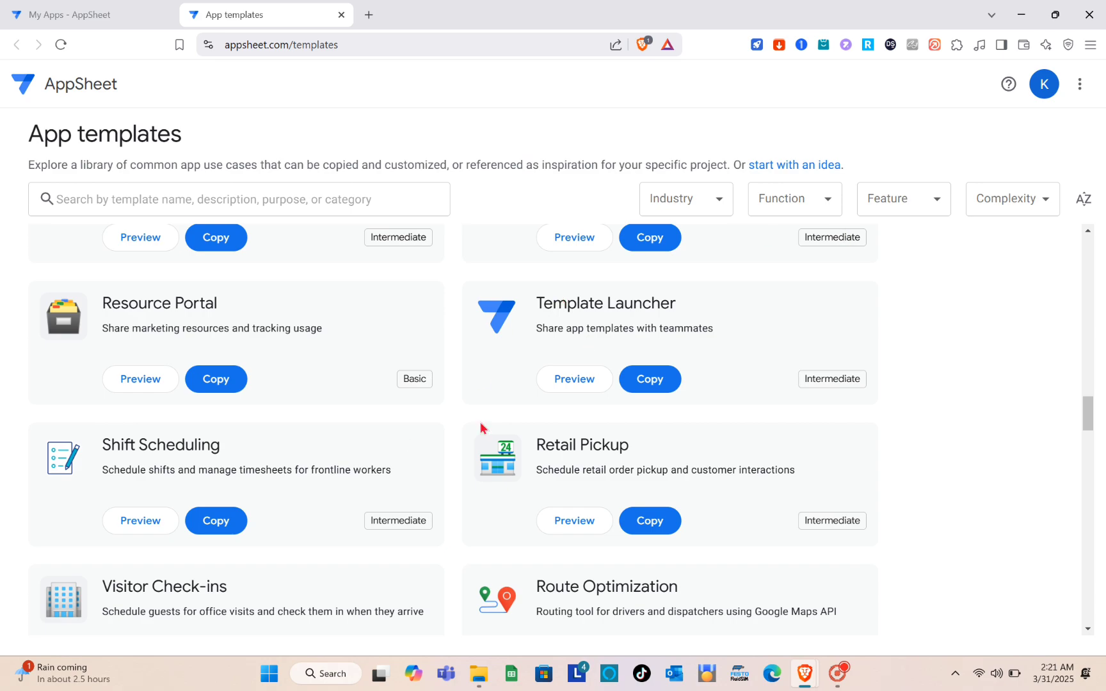
{"action": "scroll", "coordinate": [480, 423], "scroll_direction": "down", "scroll_amount": 10}
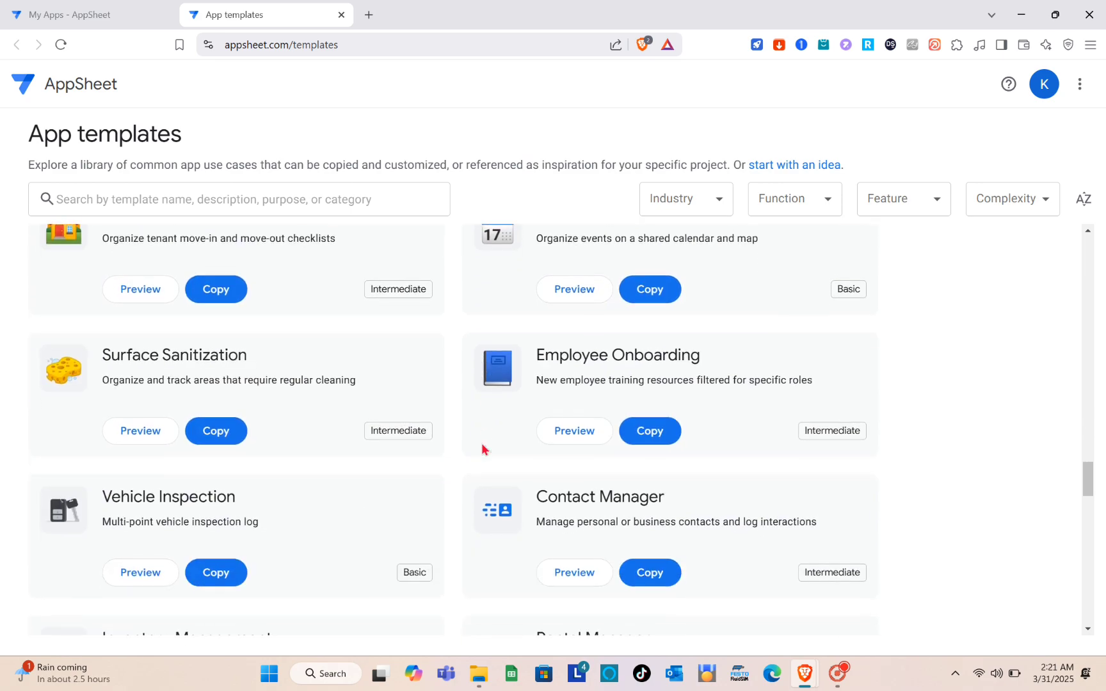
{"action": "scroll", "coordinate": [481, 449], "scroll_direction": "up", "scroll_amount": 20}
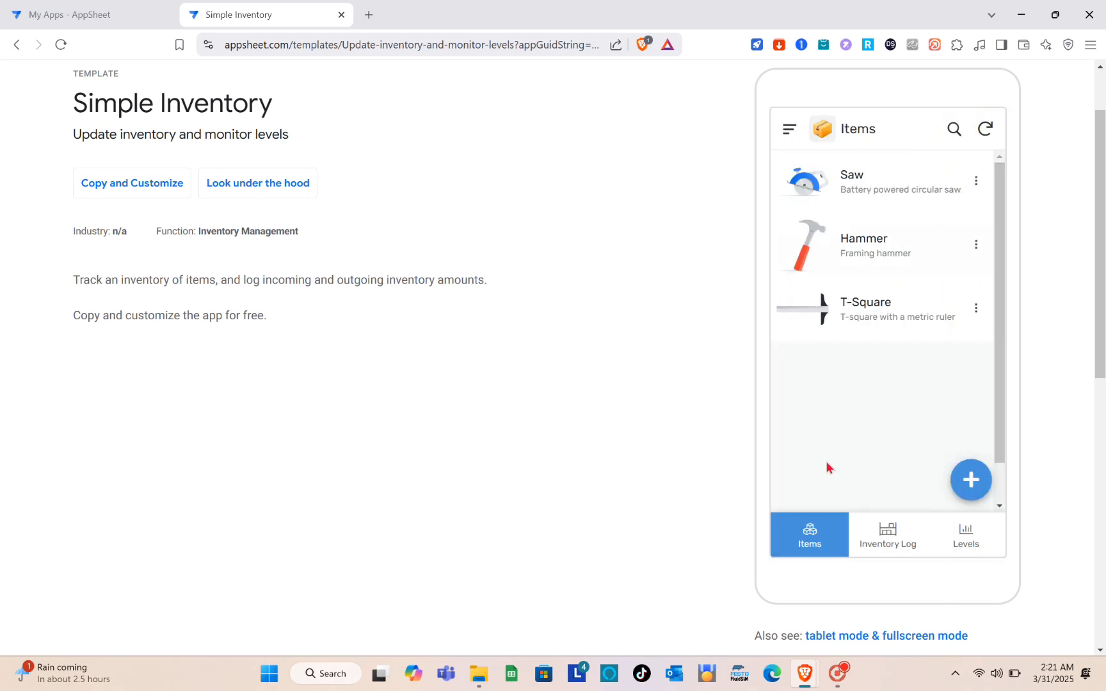
- Look through the Inventory Log, Levels and Items views in the Simple Inventory template's live preview
{"action": "left_click", "coordinate": [886, 541]}
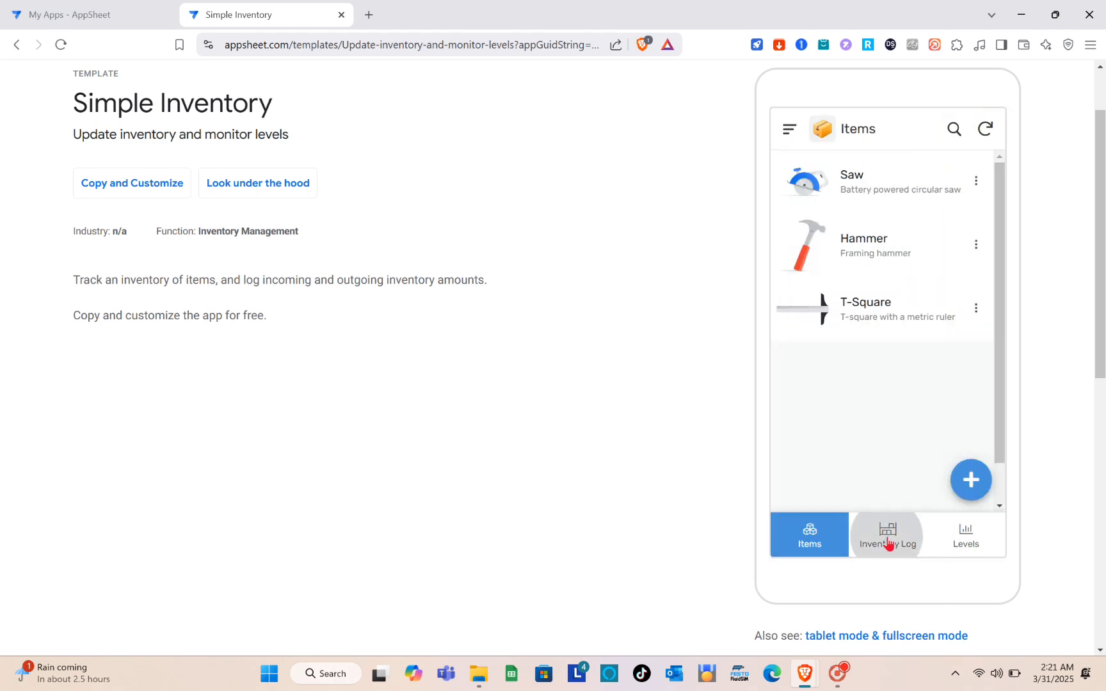
{"action": "left_click", "coordinate": [964, 544]}
{"action": "left_click", "coordinate": [810, 535]}
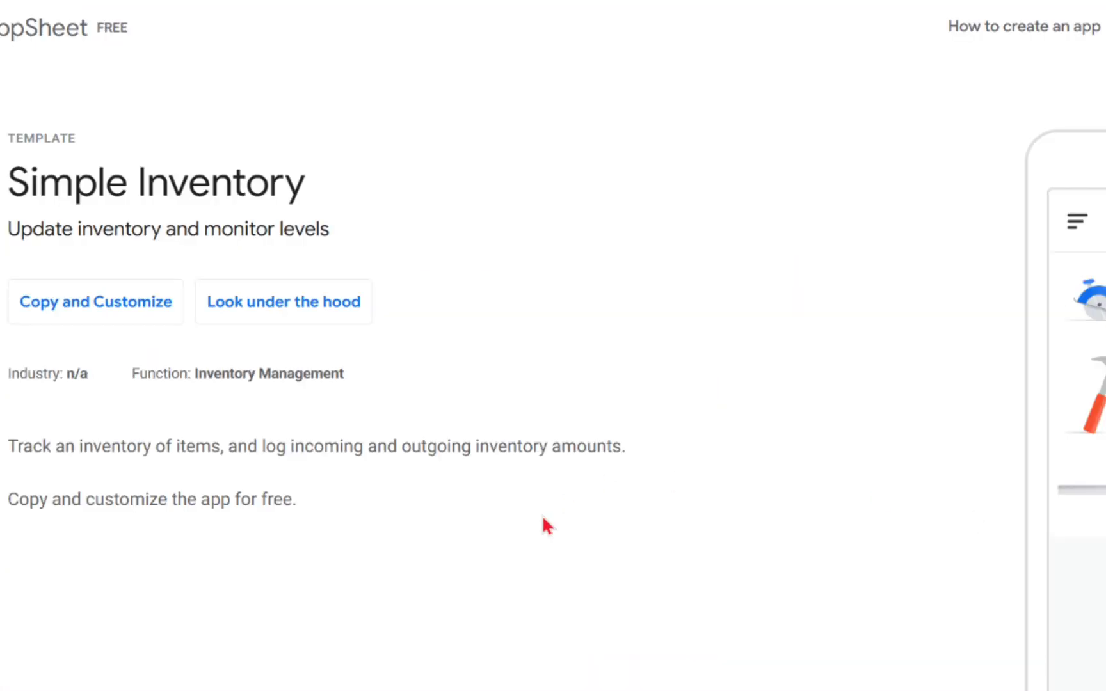
- Copy the Simple Inventory template as a new app, keeping the name Simple Inventory and the category Inventory Management
{"action": "left_click", "coordinate": [141, 267]}
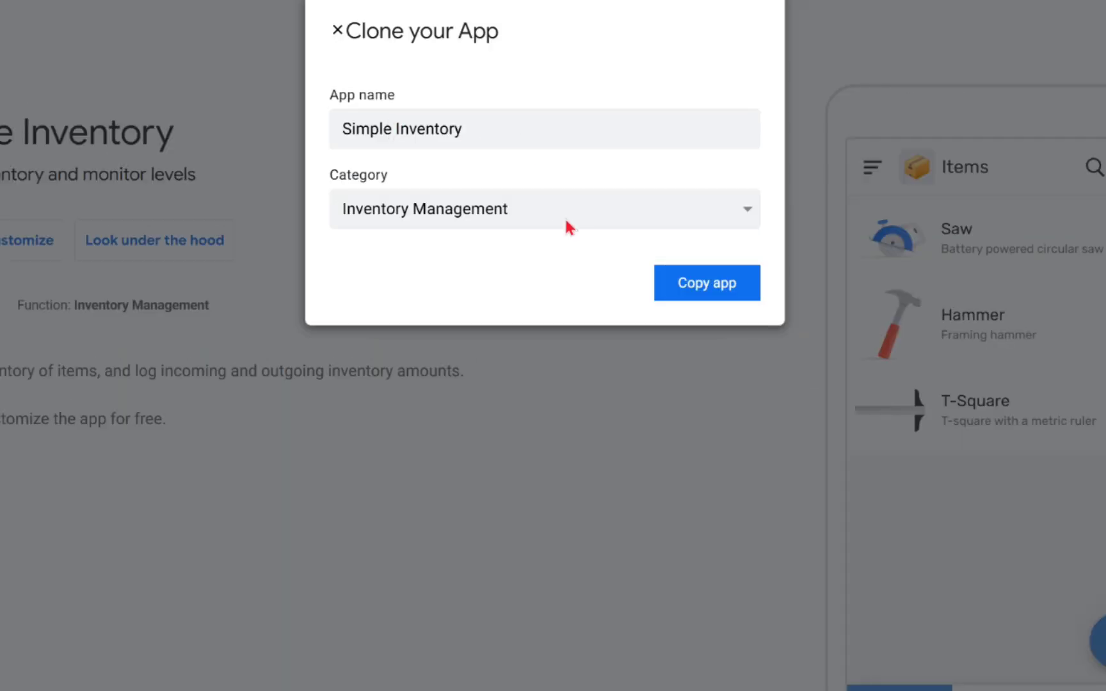
{"action": "left_click", "coordinate": [685, 218]}
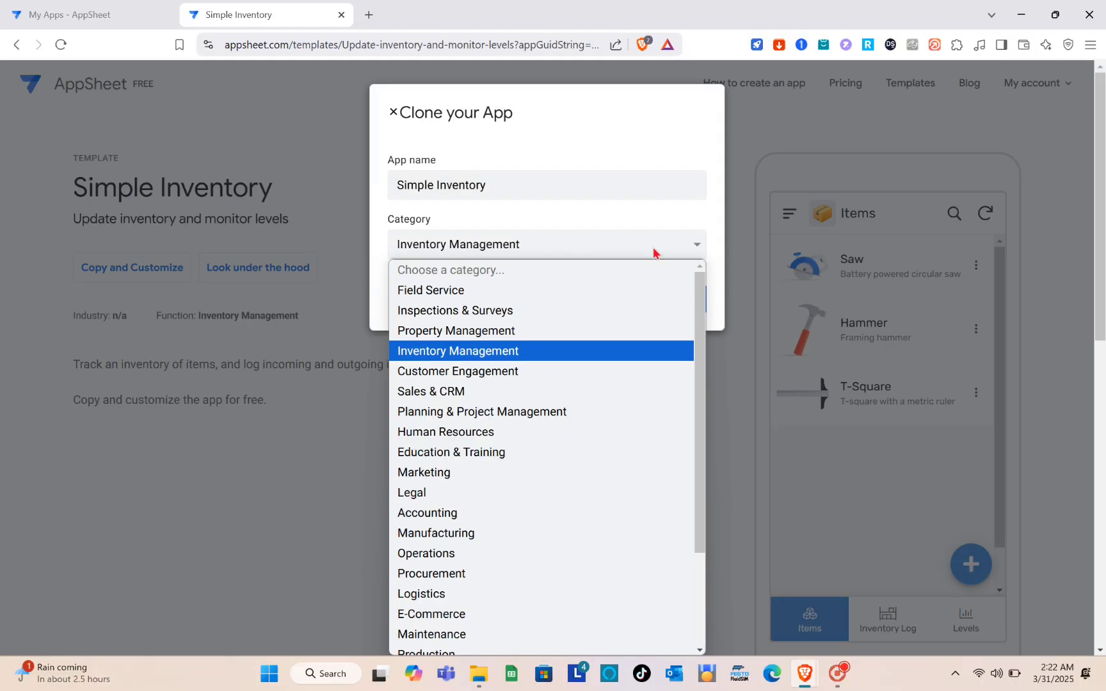
{"action": "left_click", "coordinate": [653, 253]}
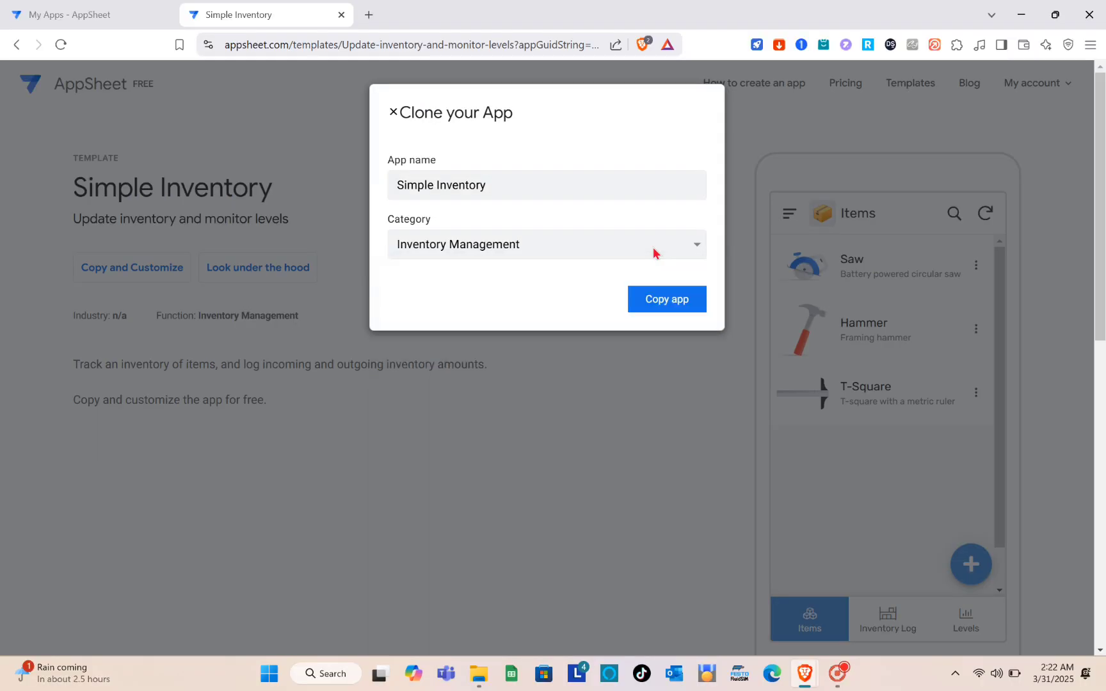
{"action": "left_click", "coordinate": [662, 310]}
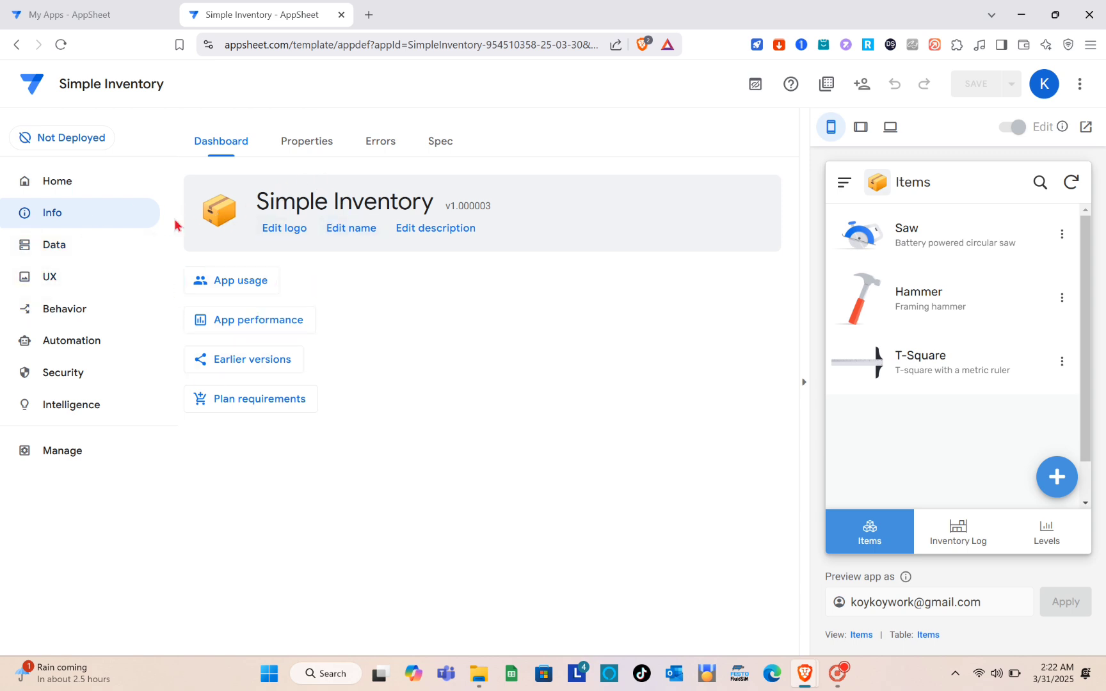
- Review the app's data configuration: its tables, columns, slices, user settings and options
{"action": "left_click", "coordinate": [117, 255]}
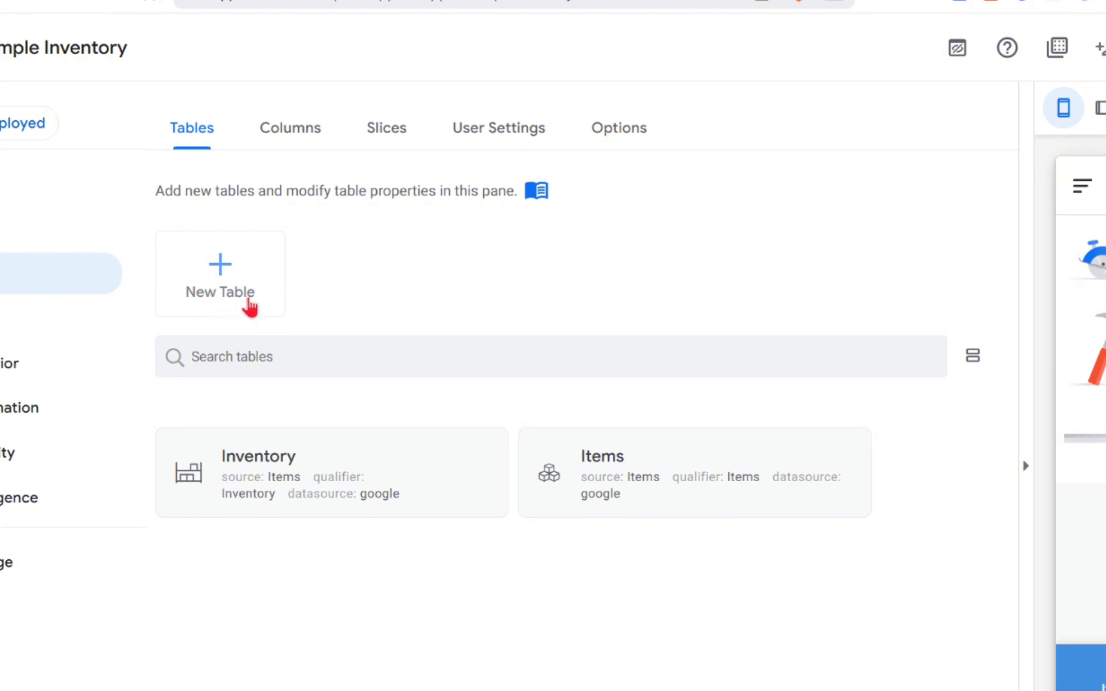
{"action": "left_click", "coordinate": [307, 131]}
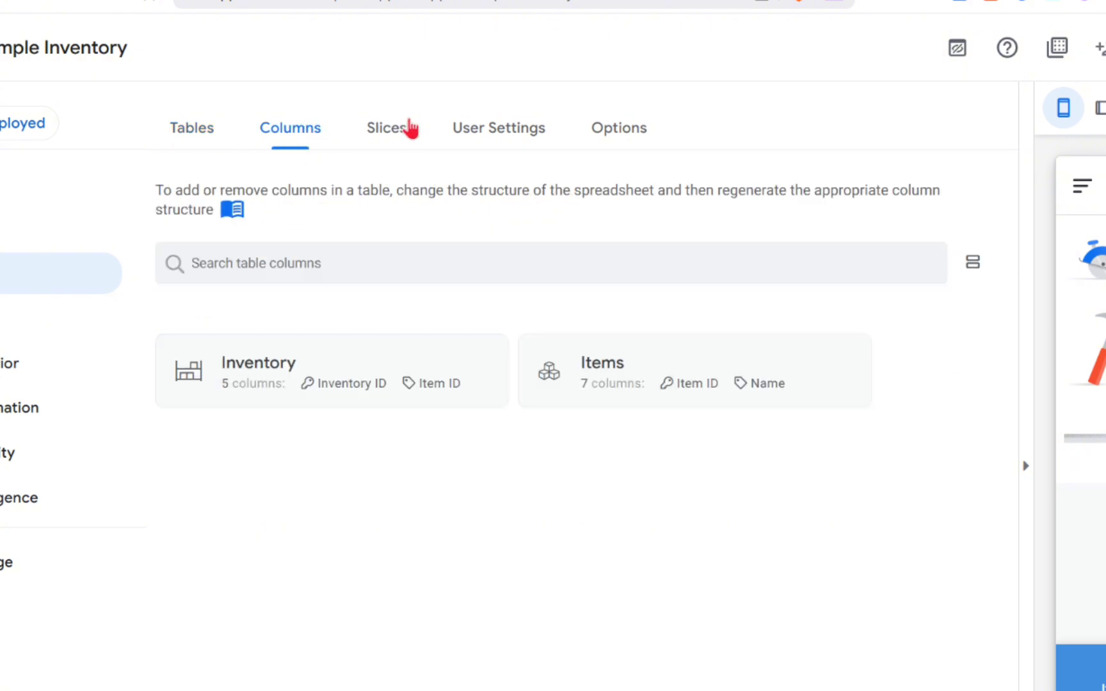
{"action": "left_click", "coordinate": [408, 130]}
{"action": "left_click", "coordinate": [430, 142]}
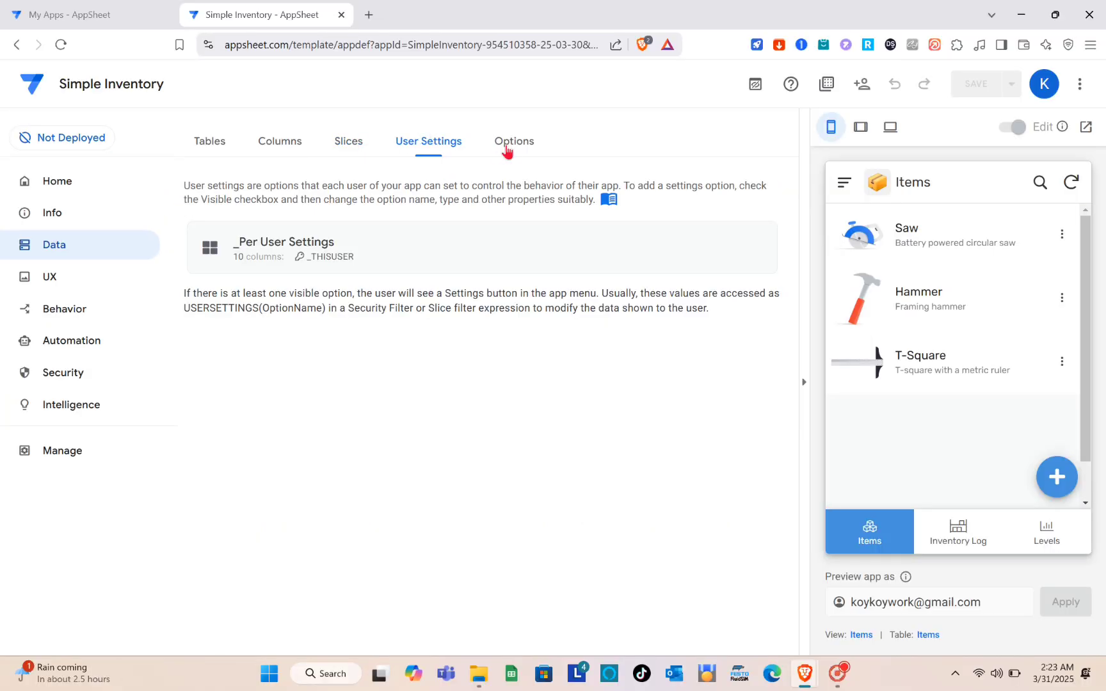
{"action": "left_click", "coordinate": [510, 147]}
- Review the app's UX, Behavior, Automation, Security and Intelligence settings one after another
{"action": "left_click", "coordinate": [96, 280]}
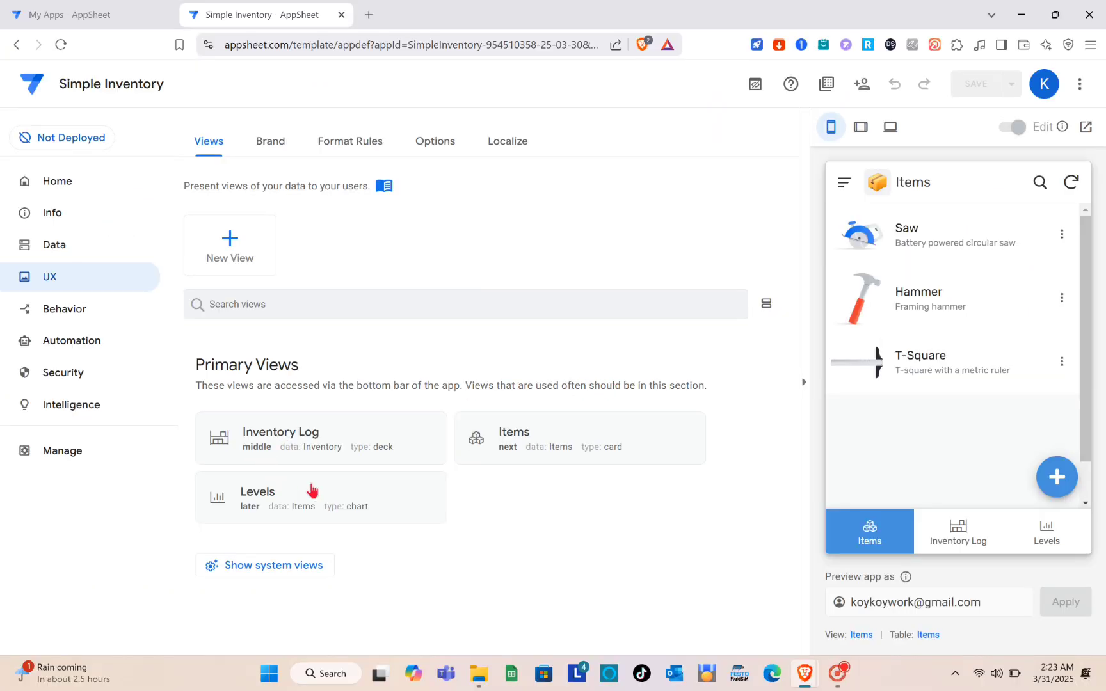
{"action": "left_click", "coordinate": [128, 317]}
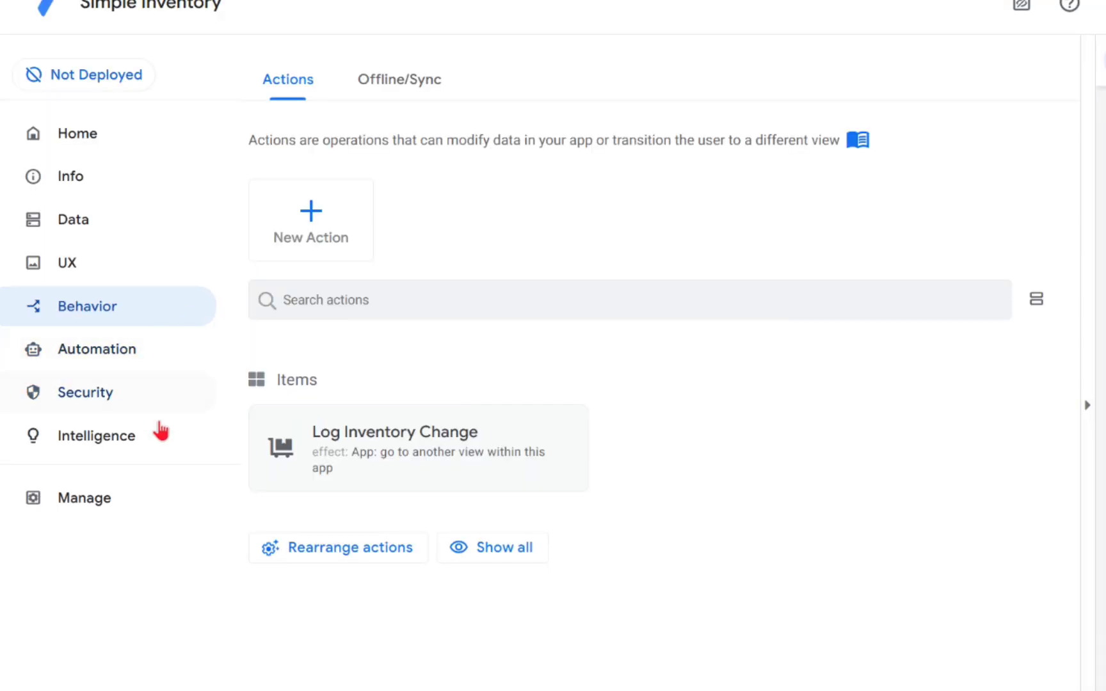
{"action": "left_click", "coordinate": [121, 357]}
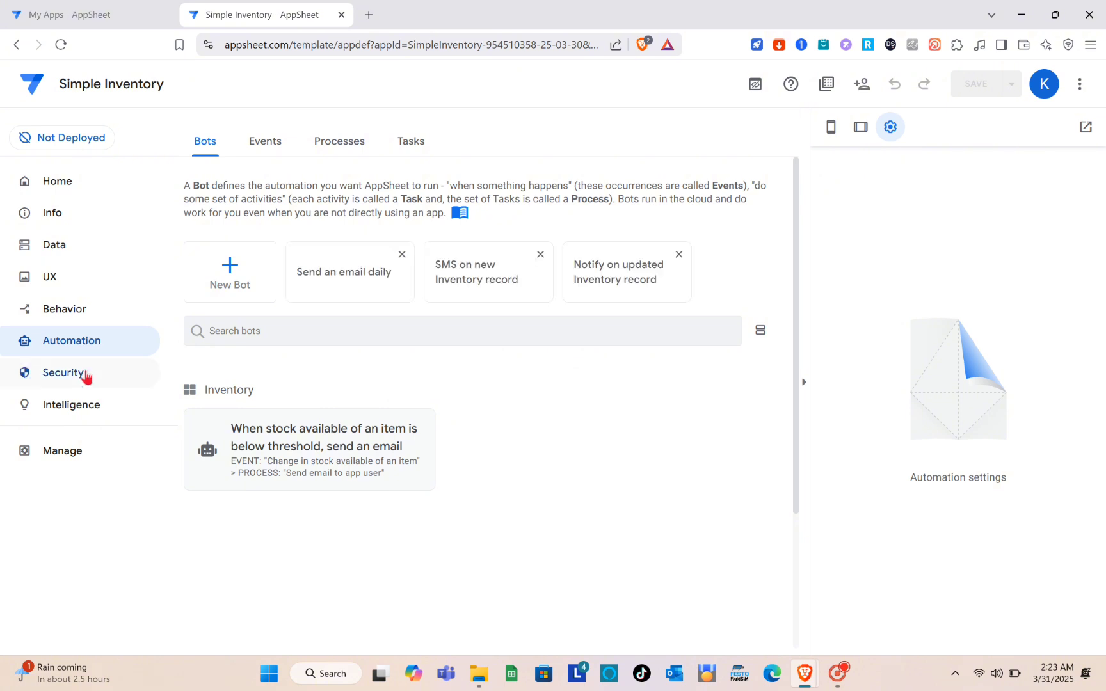
{"action": "left_click", "coordinate": [112, 392]}
{"action": "left_click", "coordinate": [92, 405]}
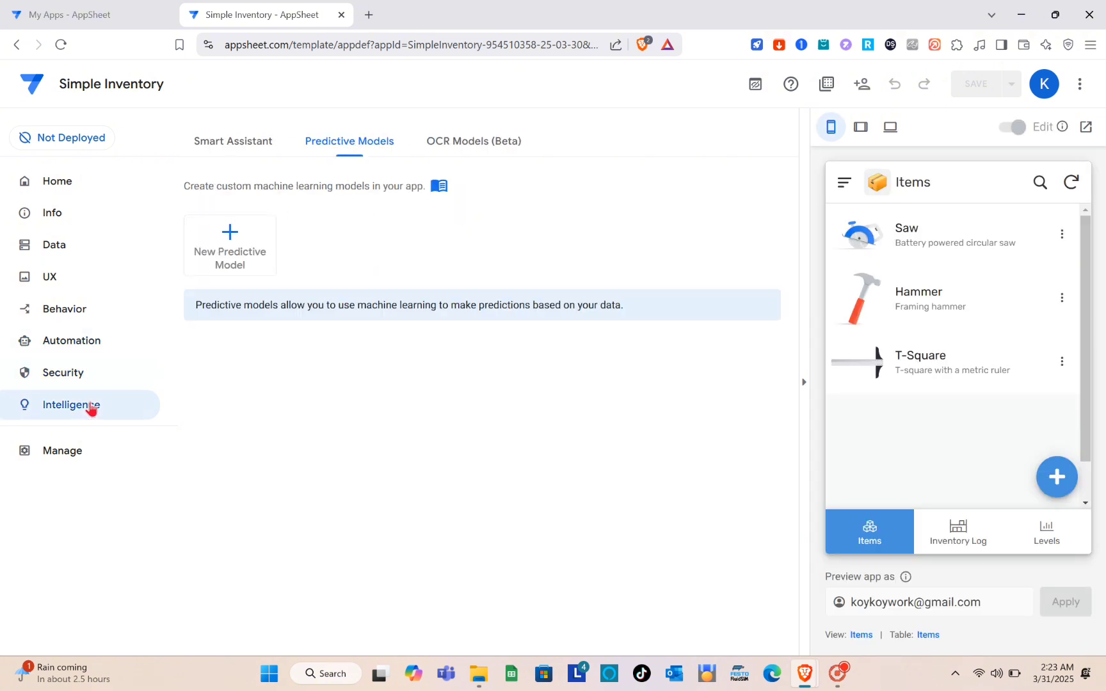
- Return to the editor's home page and preview the app in tablet and then desktop layout
{"action": "left_click", "coordinate": [95, 187]}
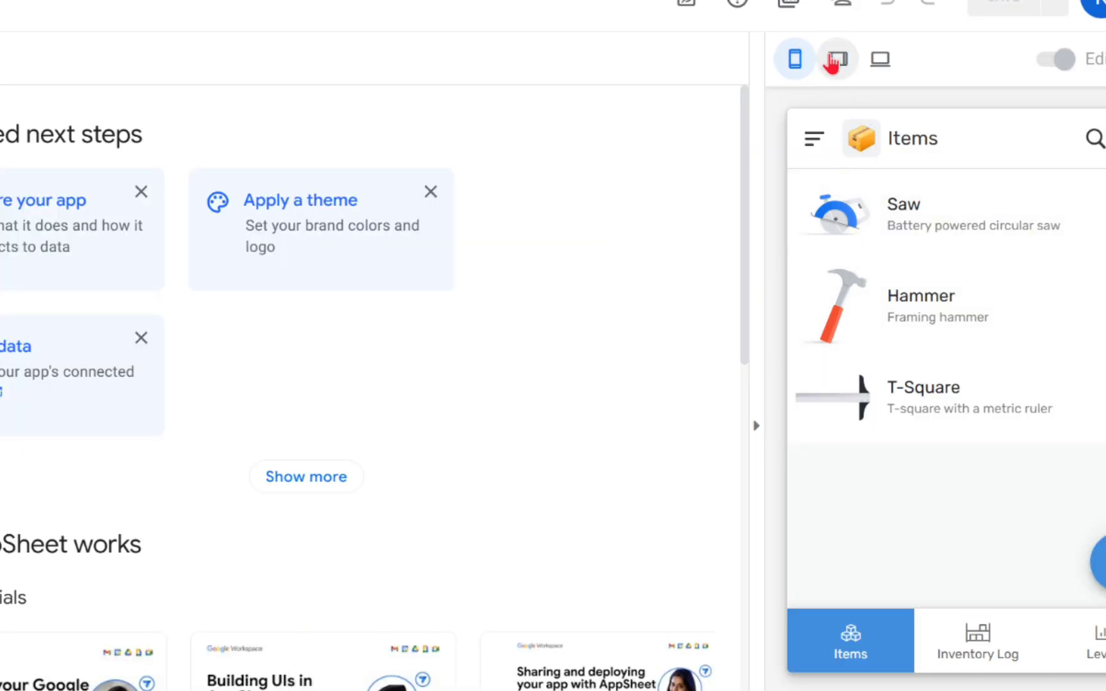
{"action": "left_click", "coordinate": [832, 63]}
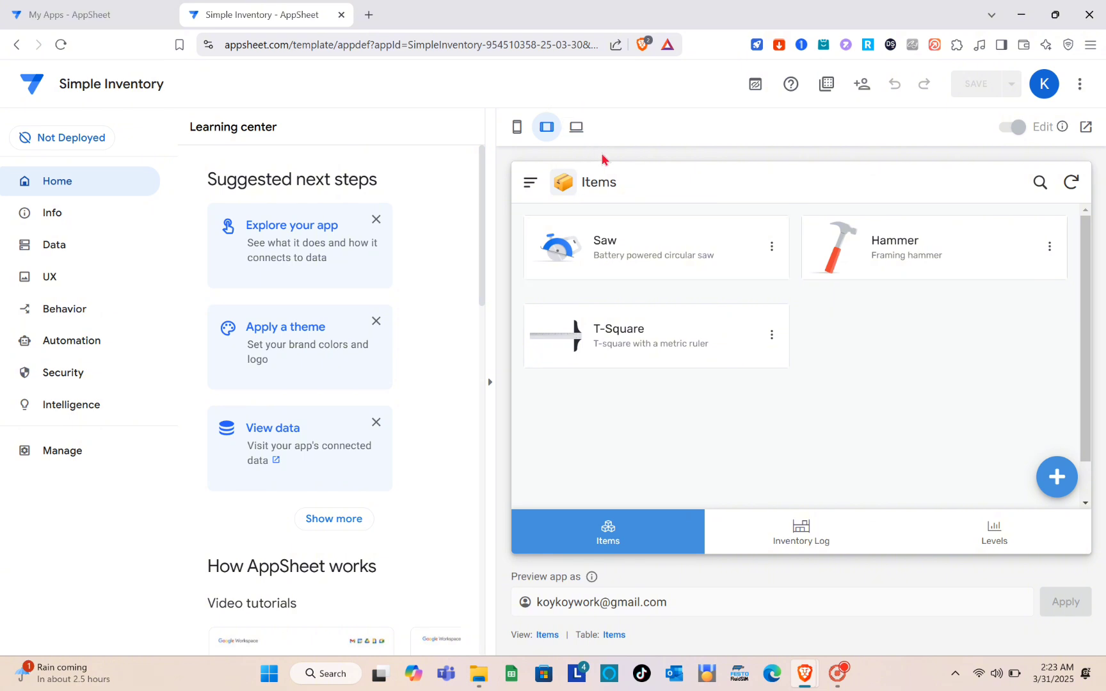
{"action": "left_click", "coordinate": [583, 133]}
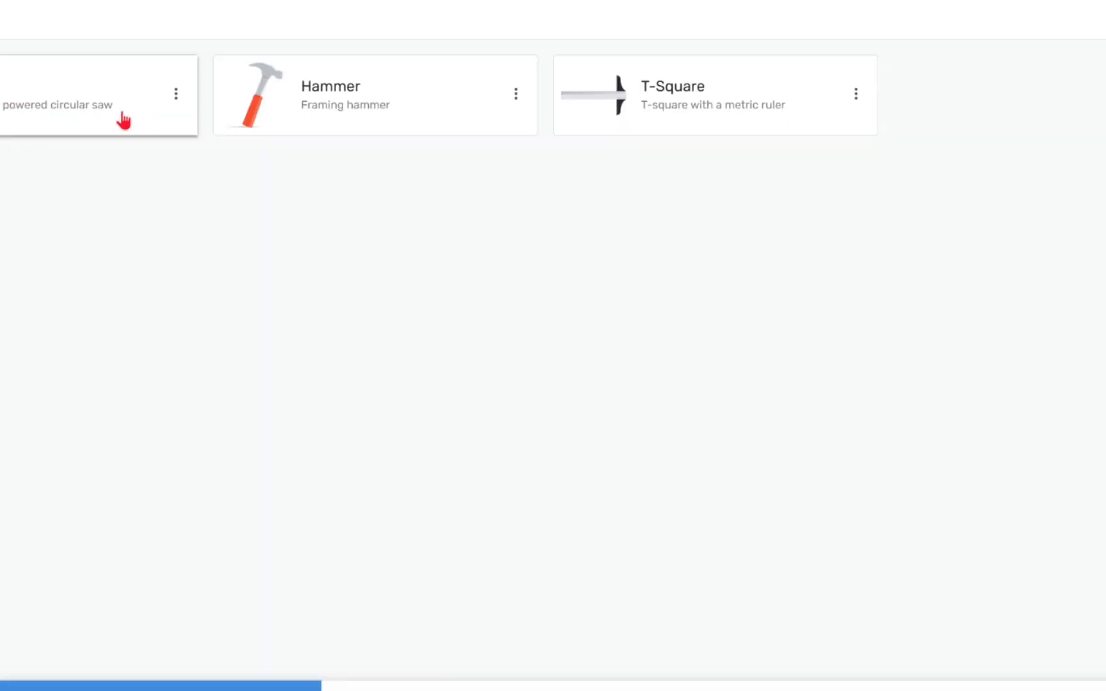
- Examine the Saw item's details and inventory change log, and return to the item list
{"action": "left_click", "coordinate": [67, 112]}
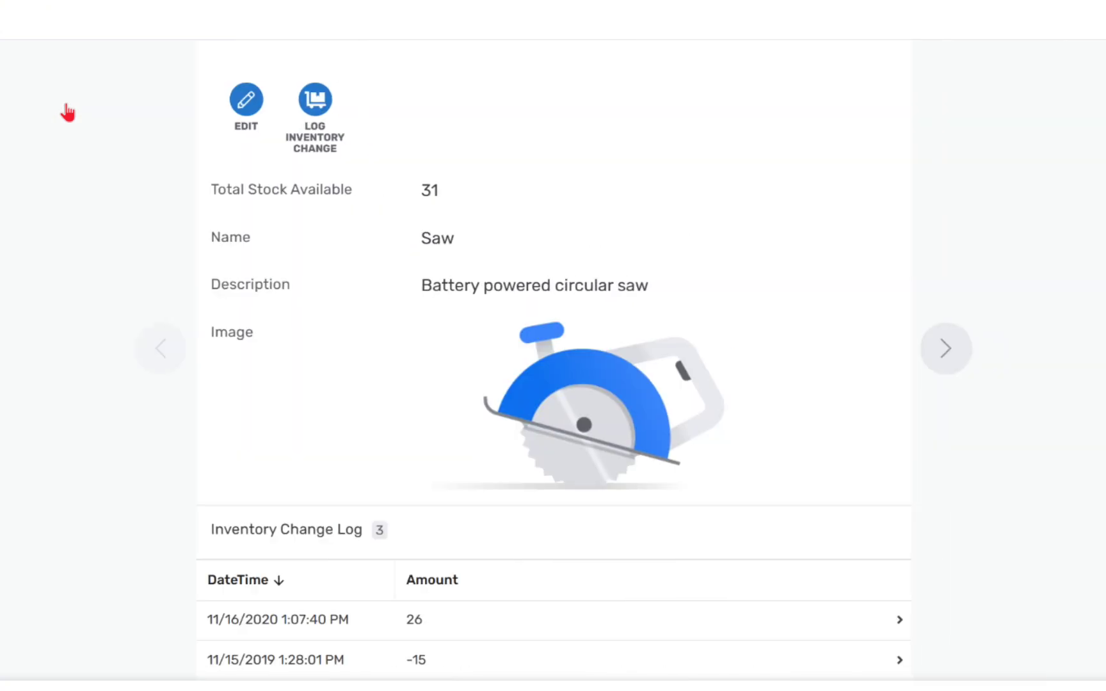
{"action": "scroll", "coordinate": [518, 402], "scroll_direction": "down", "scroll_amount": 2}
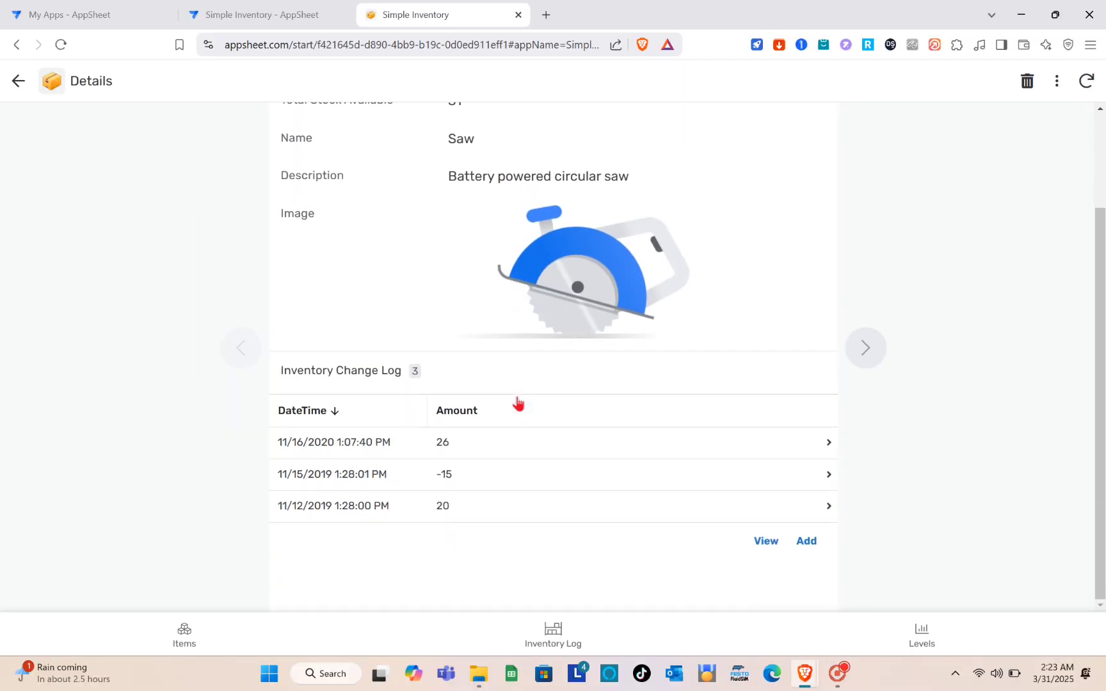
{"action": "scroll", "coordinate": [518, 404], "scroll_direction": "up", "scroll_amount": 2}
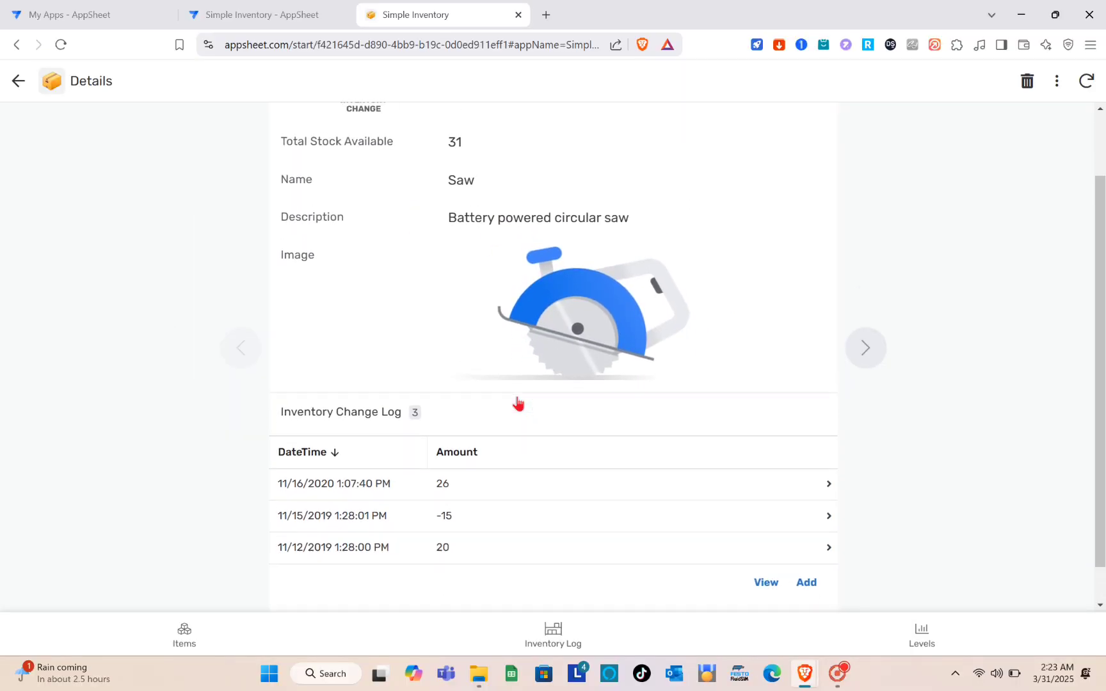
{"action": "left_click", "coordinate": [19, 82]}
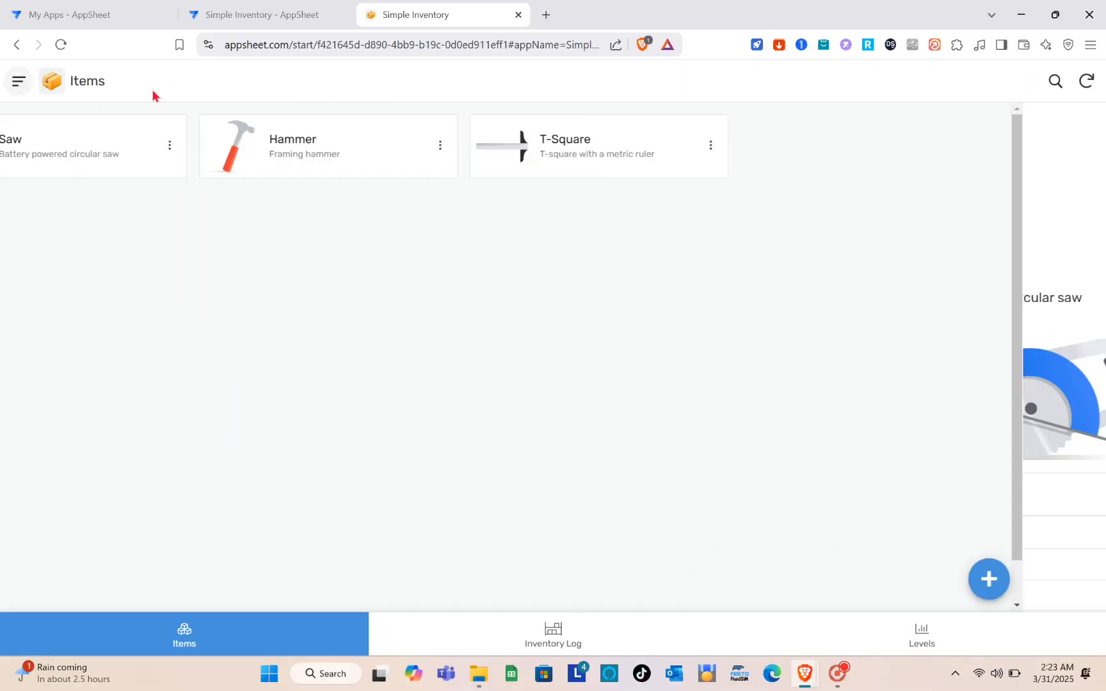
- Examine the Hammer item's details and inventory change log, and return to the item list
{"action": "left_click", "coordinate": [374, 162]}
{"action": "scroll", "coordinate": [444, 353], "scroll_direction": "down", "scroll_amount": 3}
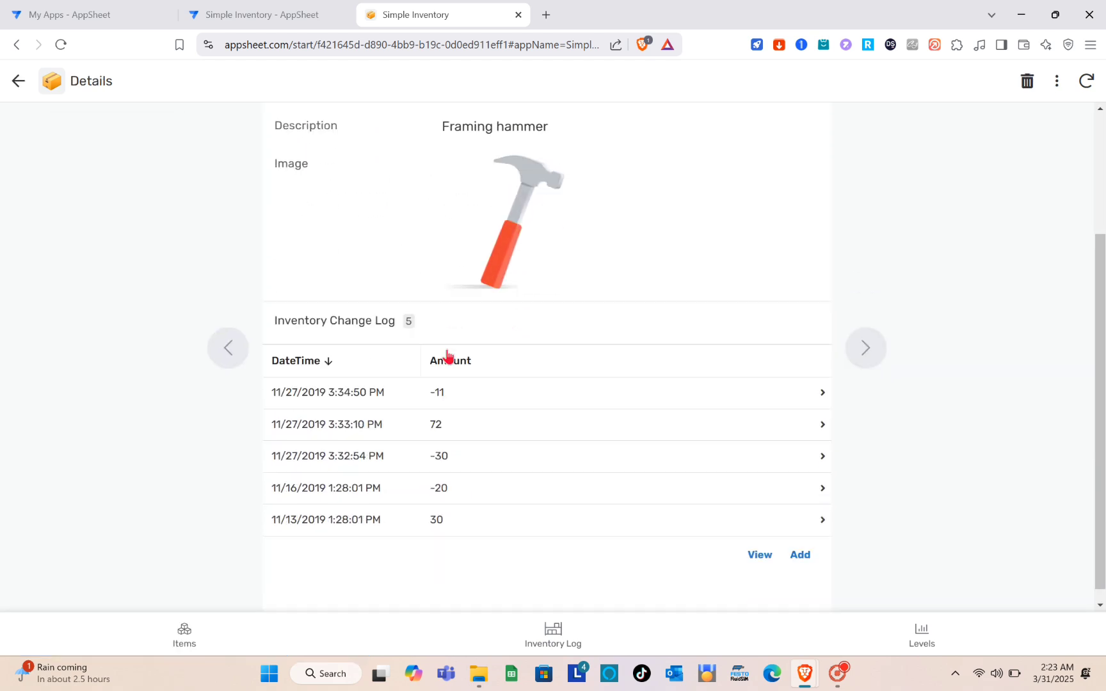
{"action": "scroll", "coordinate": [448, 356], "scroll_direction": "up", "scroll_amount": 3}
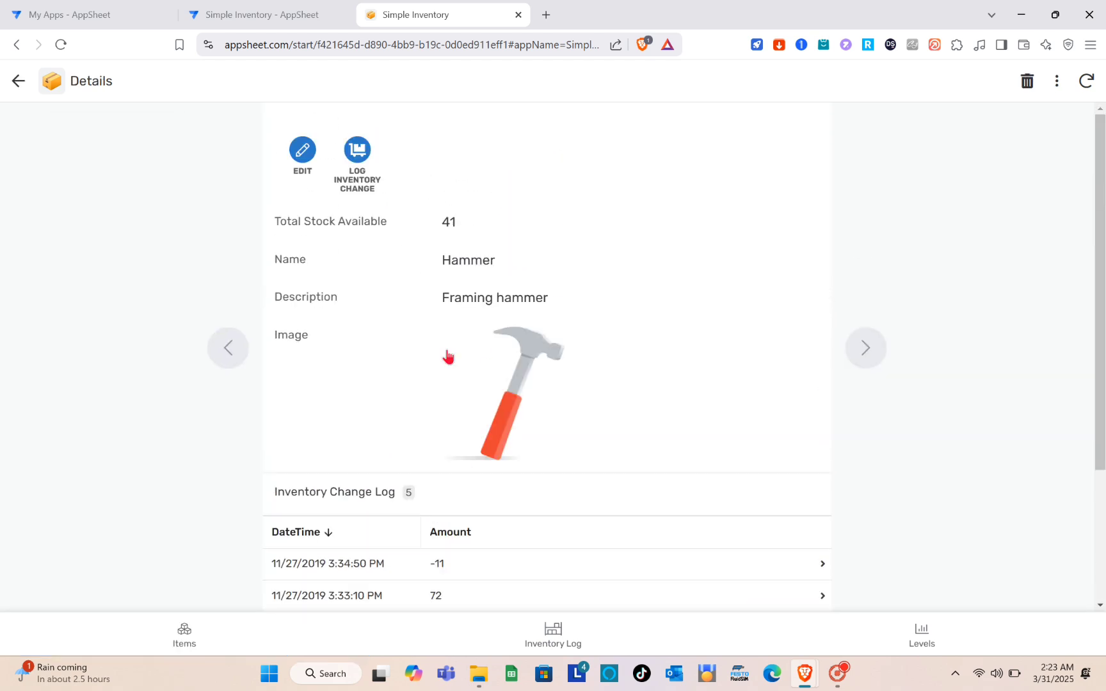
{"action": "left_click", "coordinate": [19, 81]}
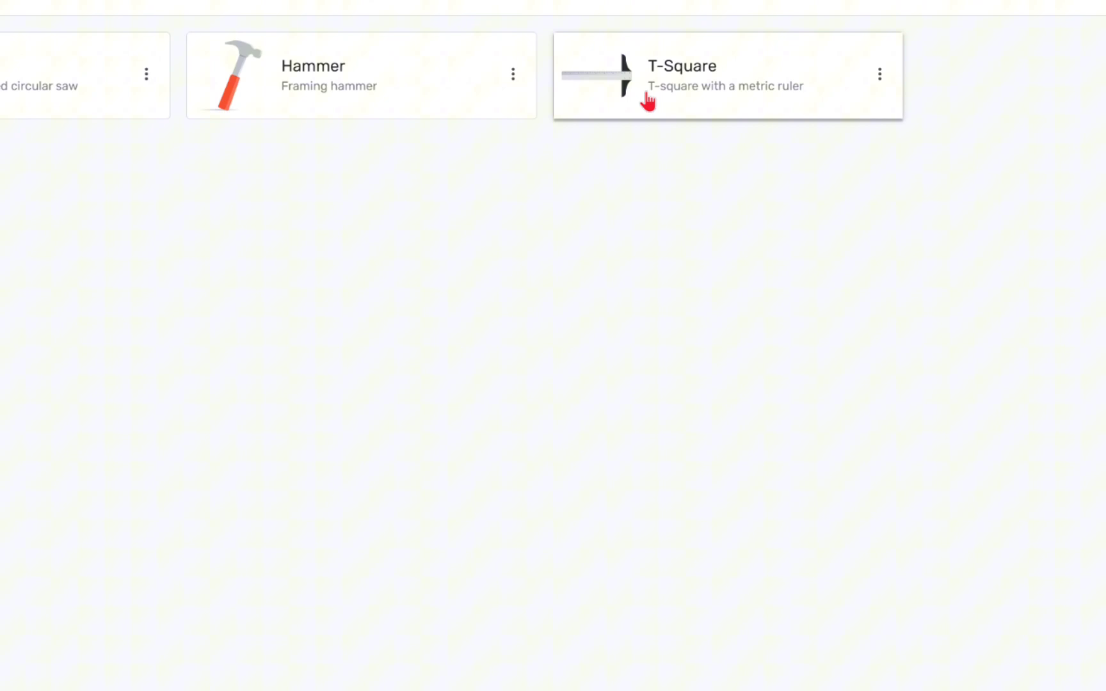
- Open the T-Square item, sort its inventory change log by Amount, and open the 11/17/2019 entry
{"action": "left_click", "coordinate": [647, 100]}
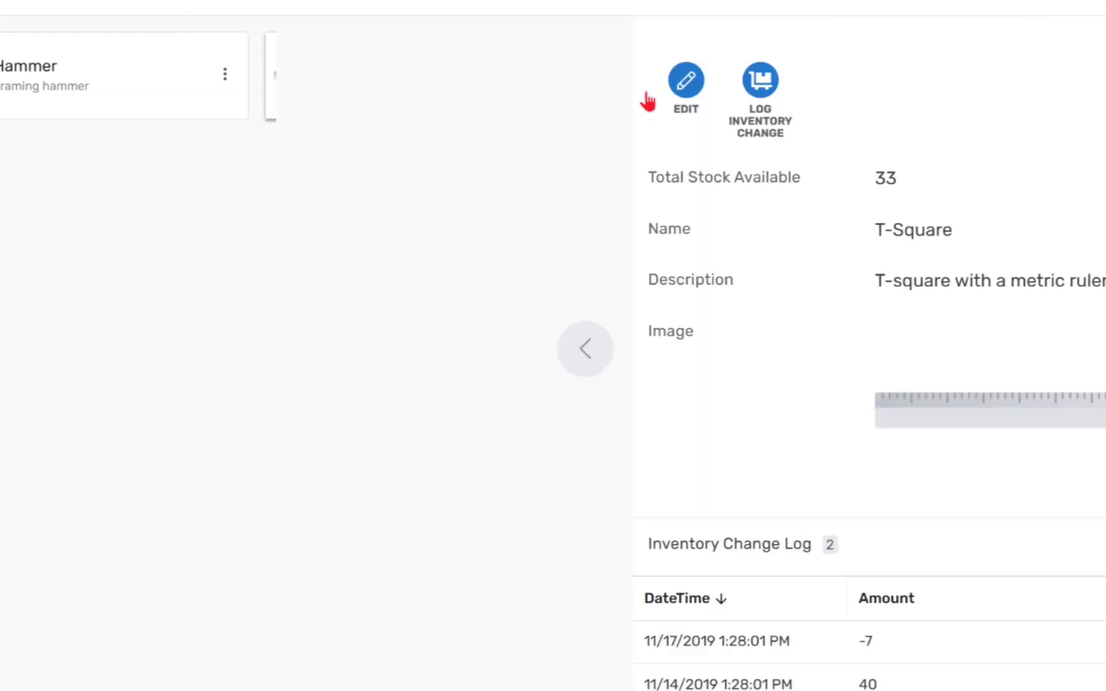
{"action": "scroll", "coordinate": [339, 339], "scroll_direction": "down", "scroll_amount": 3}
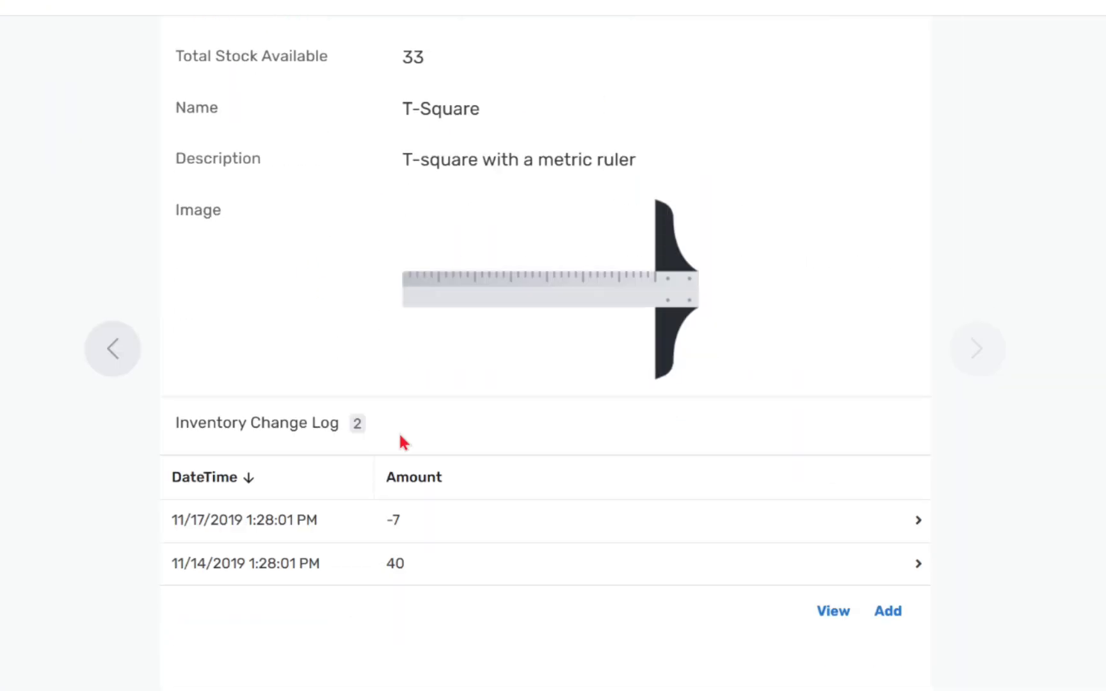
{"action": "left_click", "coordinate": [433, 494]}
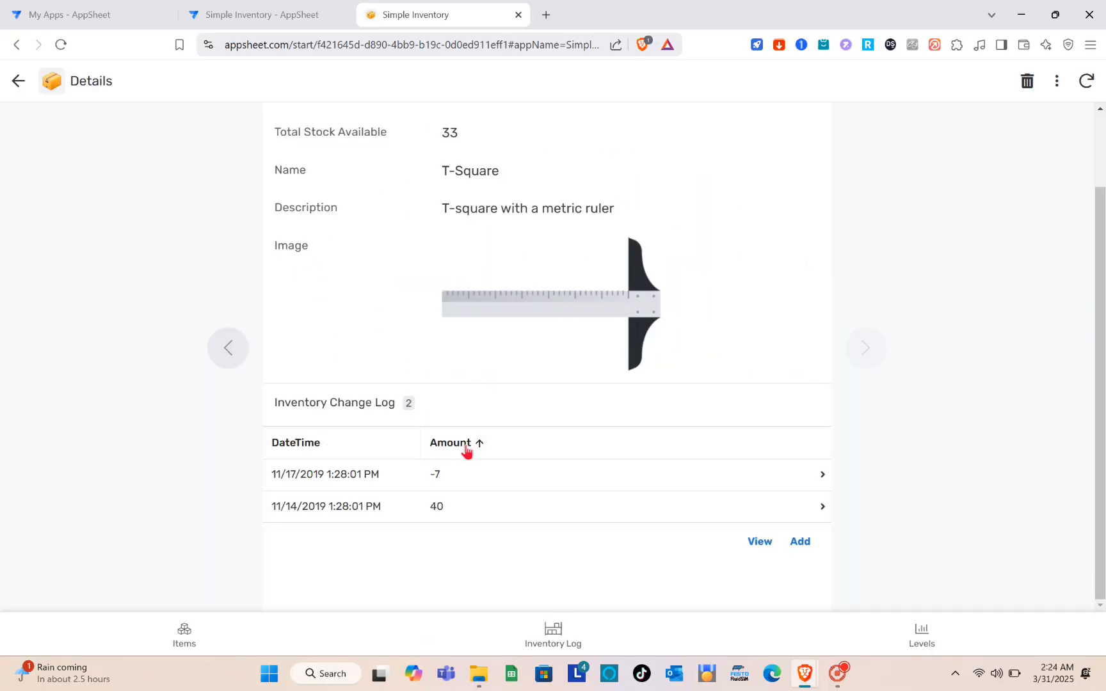
{"action": "left_click", "coordinate": [454, 481]}
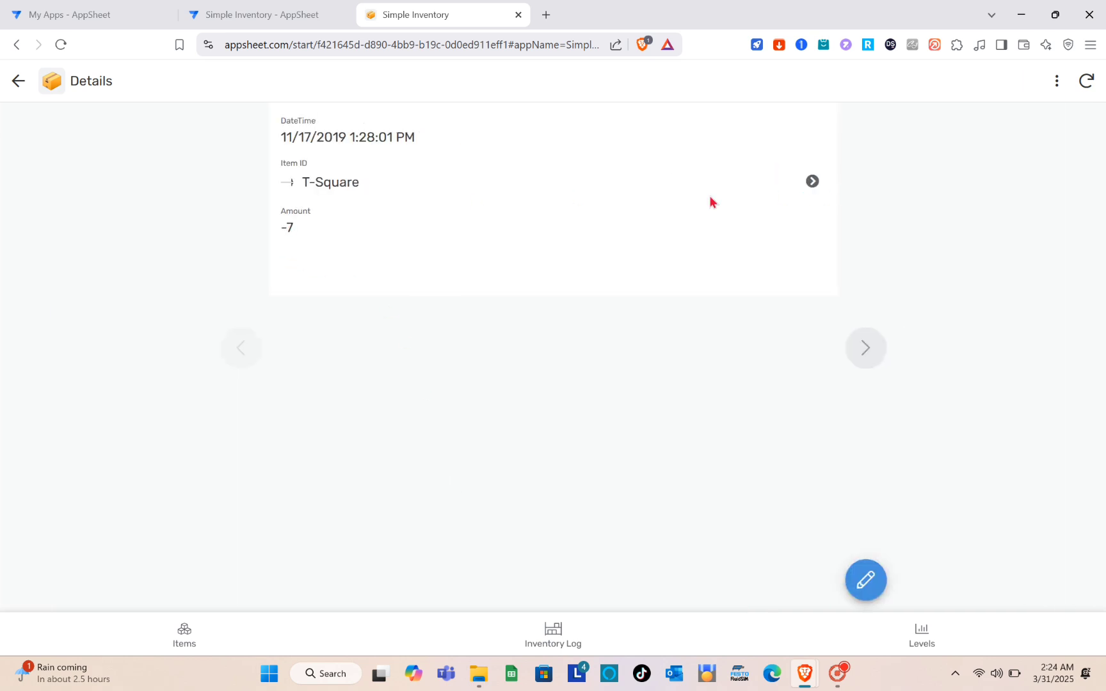
- Open the T-Square log entry for editing and inspect its DateTime and Item ID fields without altering them
{"action": "left_click", "coordinate": [865, 580]}
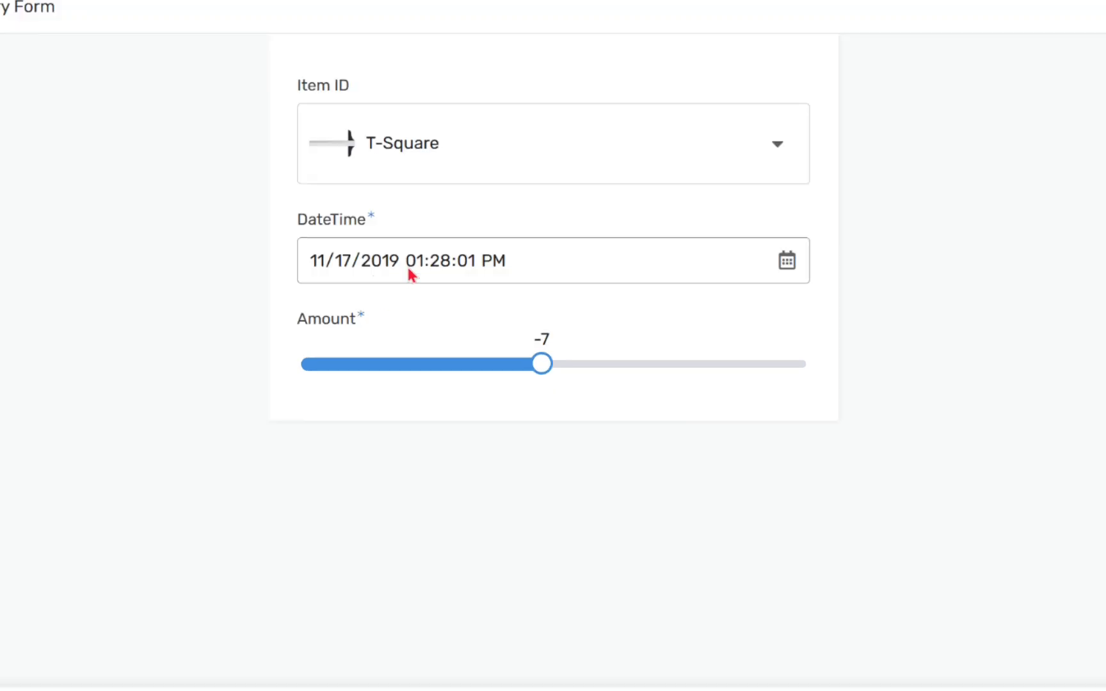
{"action": "left_click", "coordinate": [541, 258]}
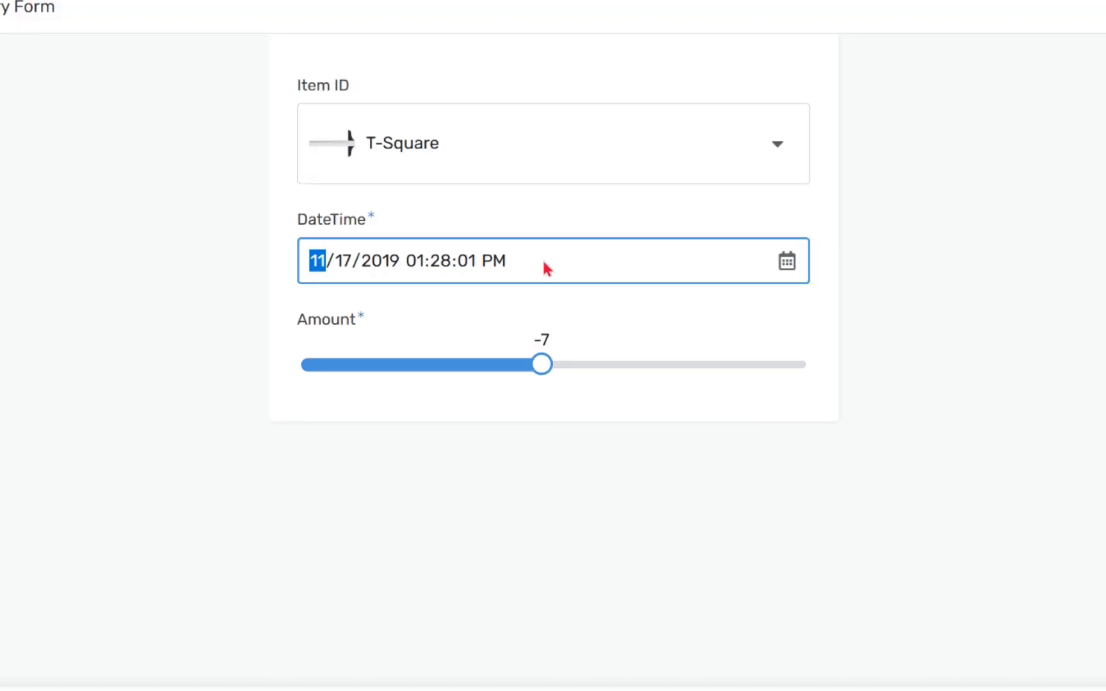
{"action": "left_click", "coordinate": [488, 155]}
{"action": "left_click", "coordinate": [977, 279]}
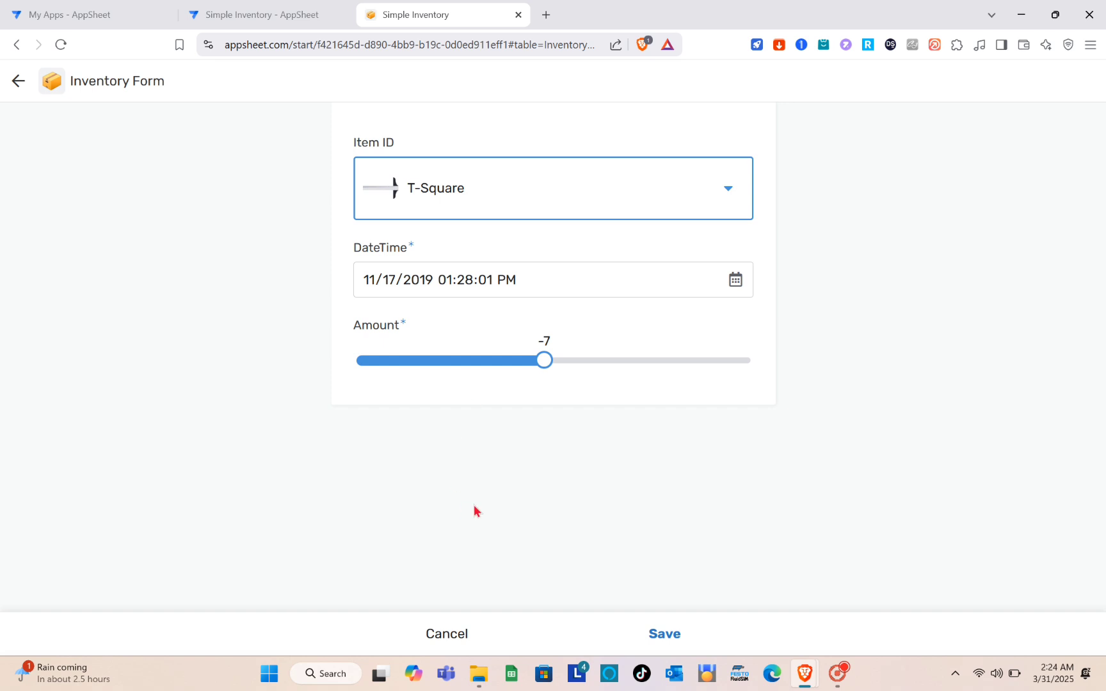
- Leave the T-Square log entry form without saving and return to the item list
{"action": "left_click", "coordinate": [15, 85]}
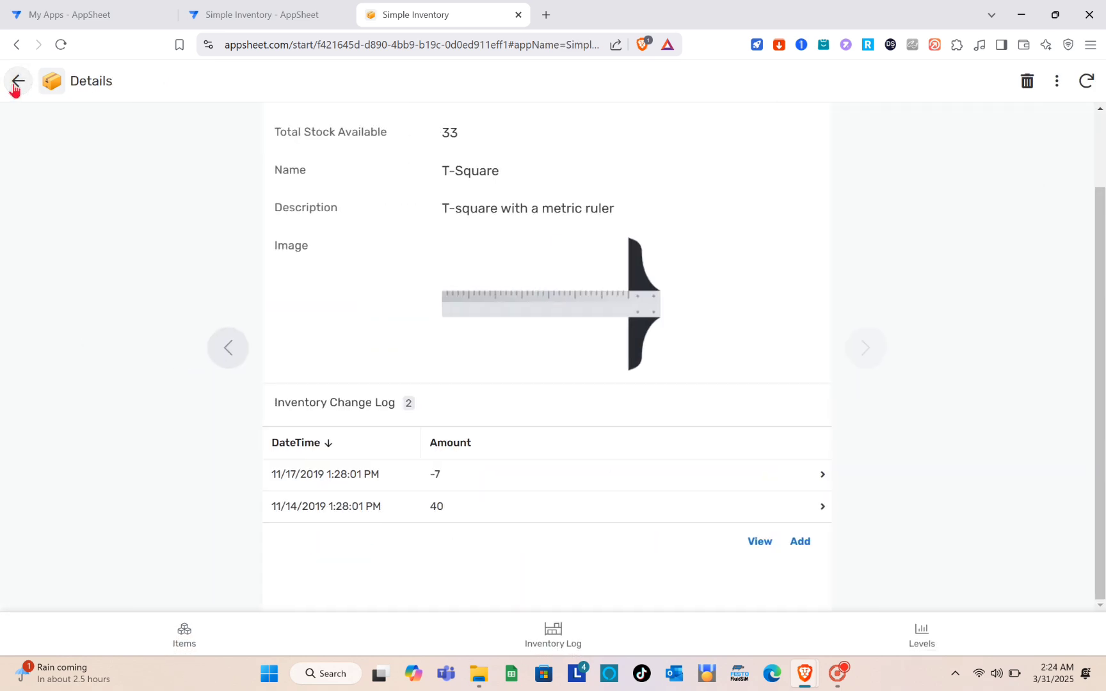
{"action": "left_click", "coordinate": [15, 86]}
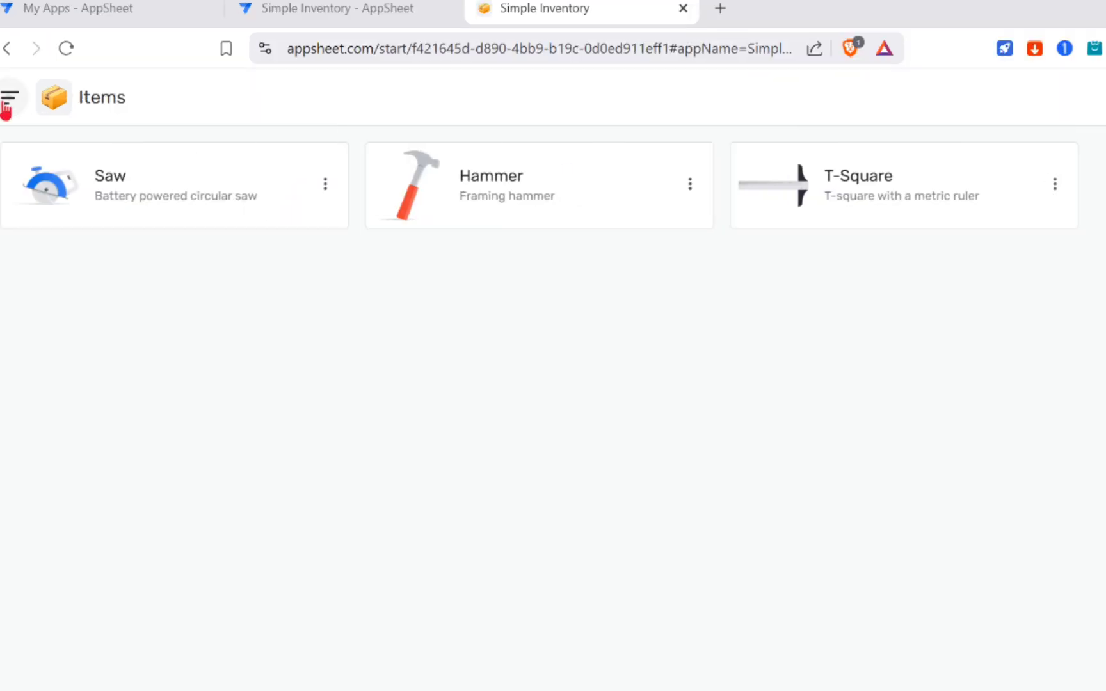
{"action": "left_click", "coordinate": [5, 108]}
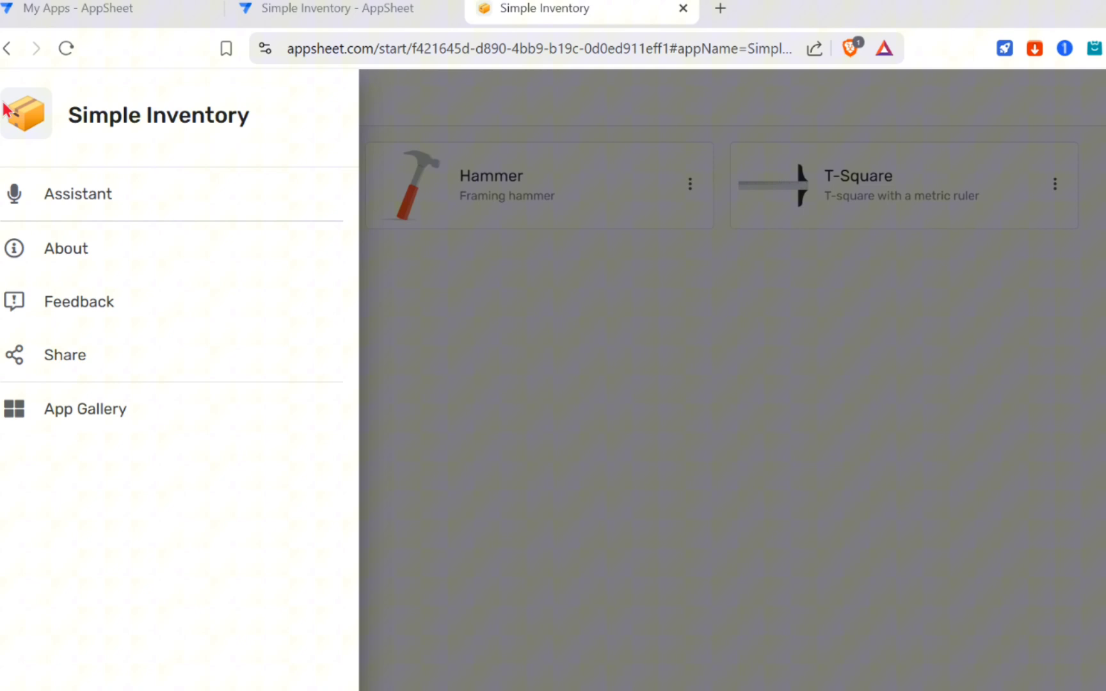
{"action": "left_click", "coordinate": [847, 483]}
- Start a new inventory item named "Knob" with the description "Add a description"
{"action": "left_click", "coordinate": [1068, 578]}
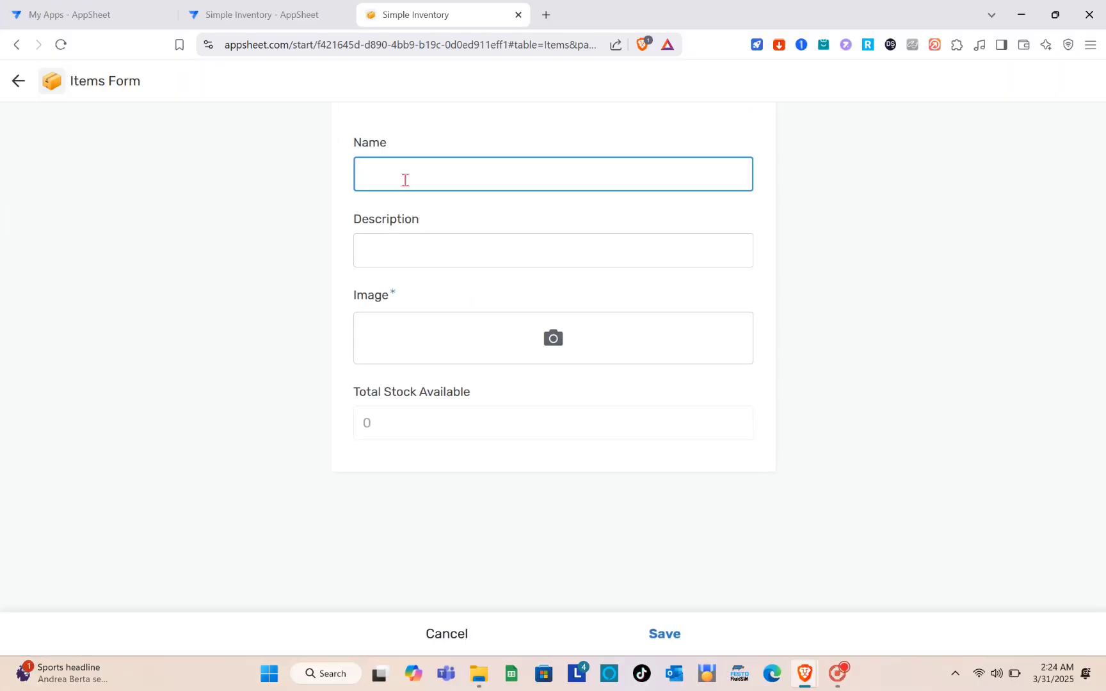
{"action": "key", "text": "Caps_Lock"}
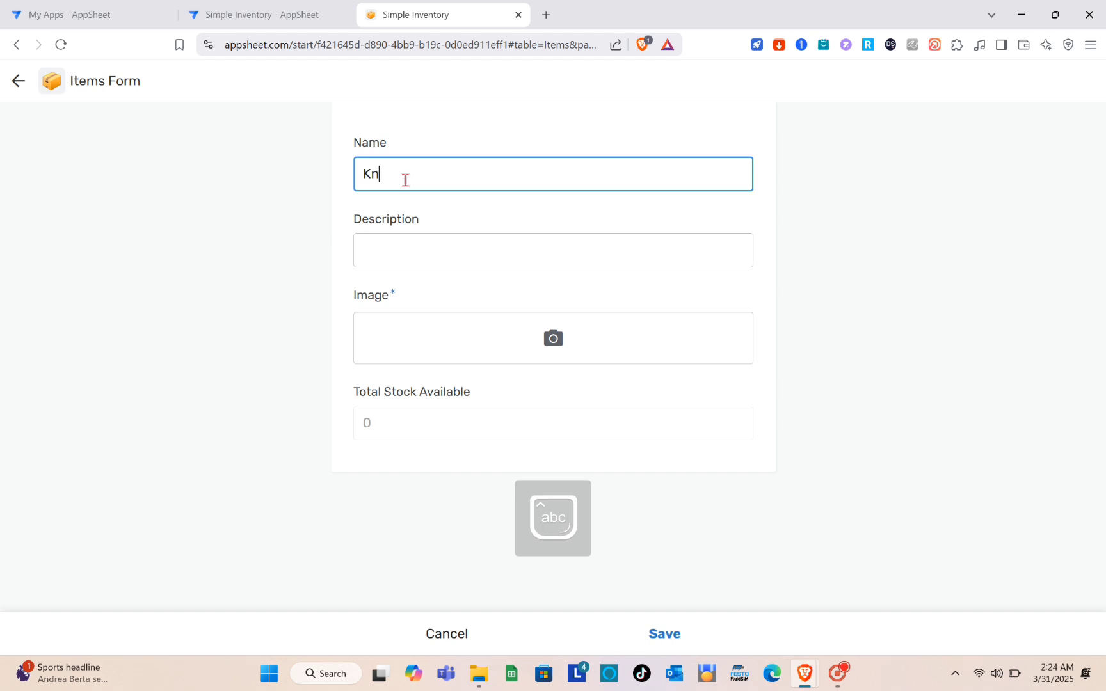
{"action": "left_click", "coordinate": [430, 265]}
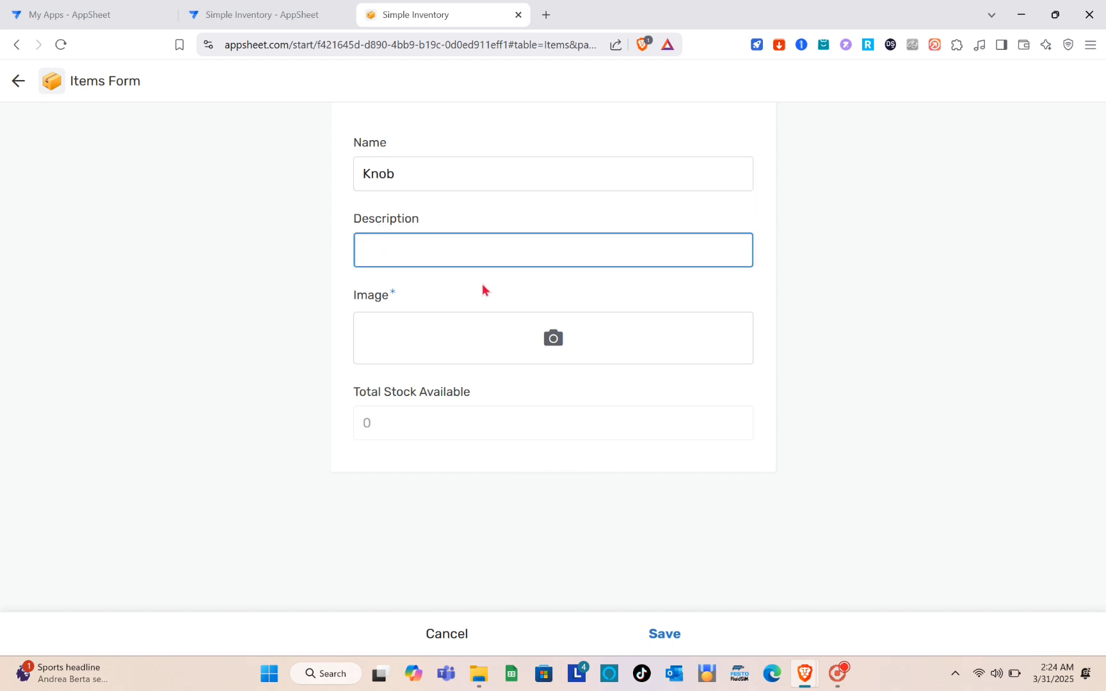
{"action": "key", "text": "Caps_Lock"}
{"action": "type", "text": "A"}
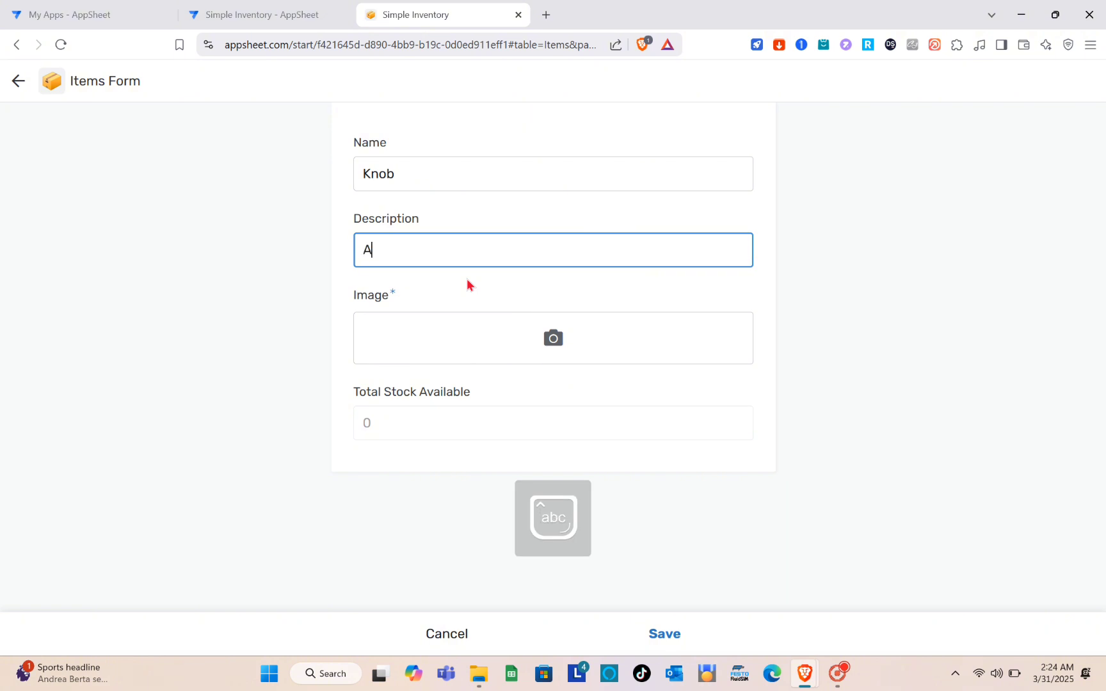
{"action": "type", "text": "dd "}
{"action": "type", "text": "a descr"}
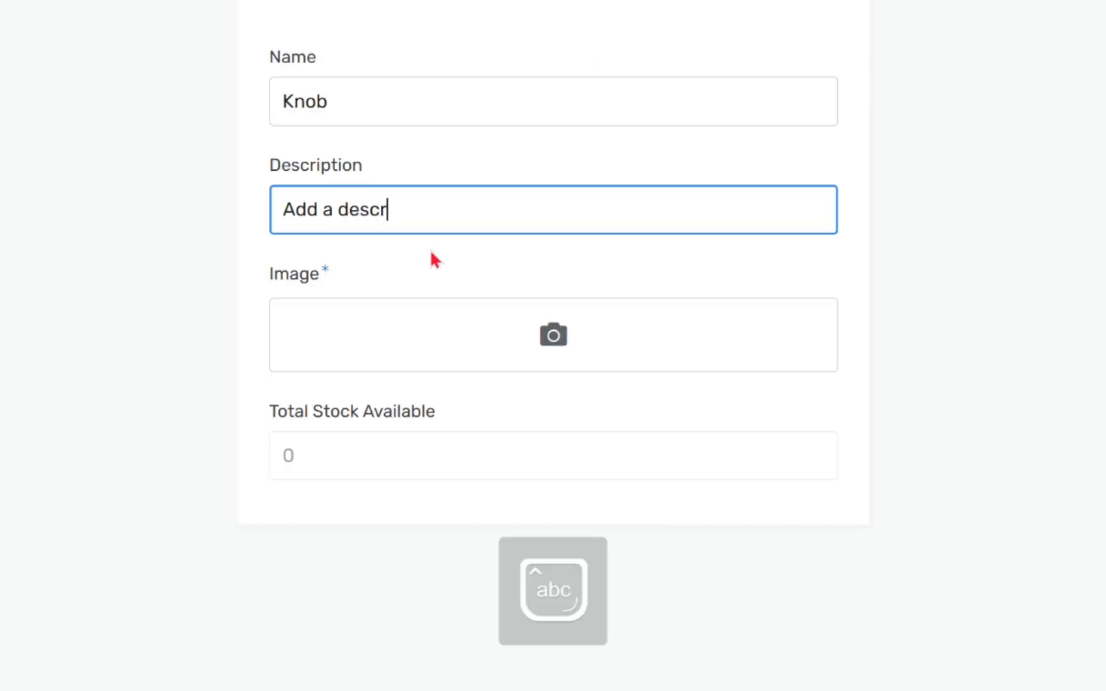
{"action": "type", "text": "iptio"}
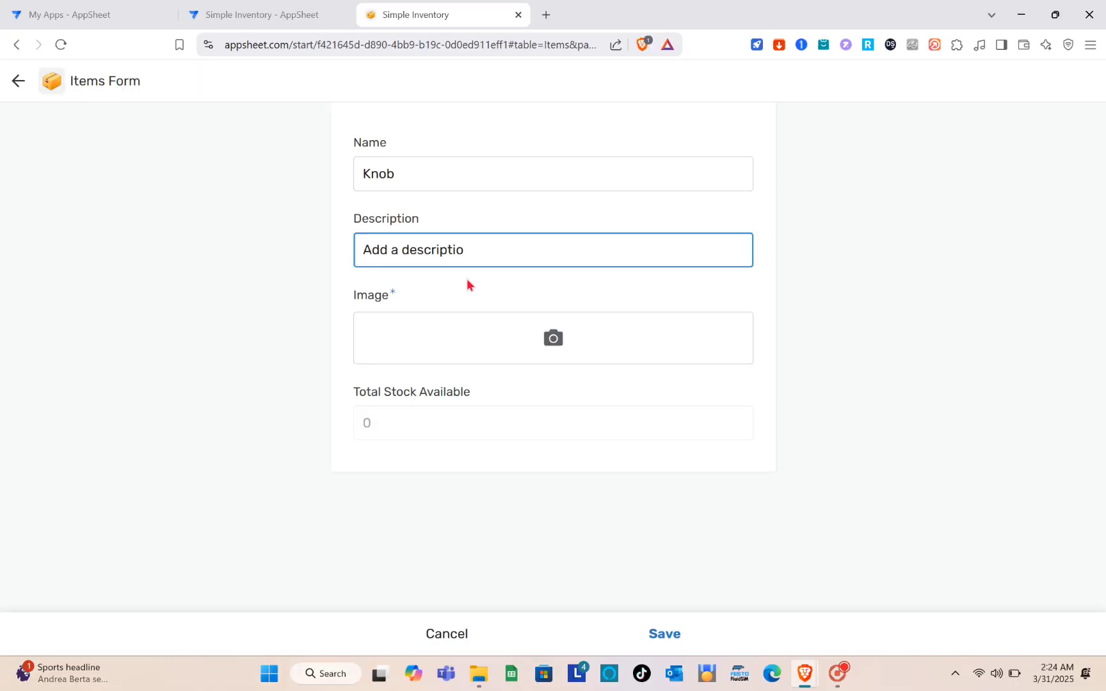
{"action": "type", "text": "n"}
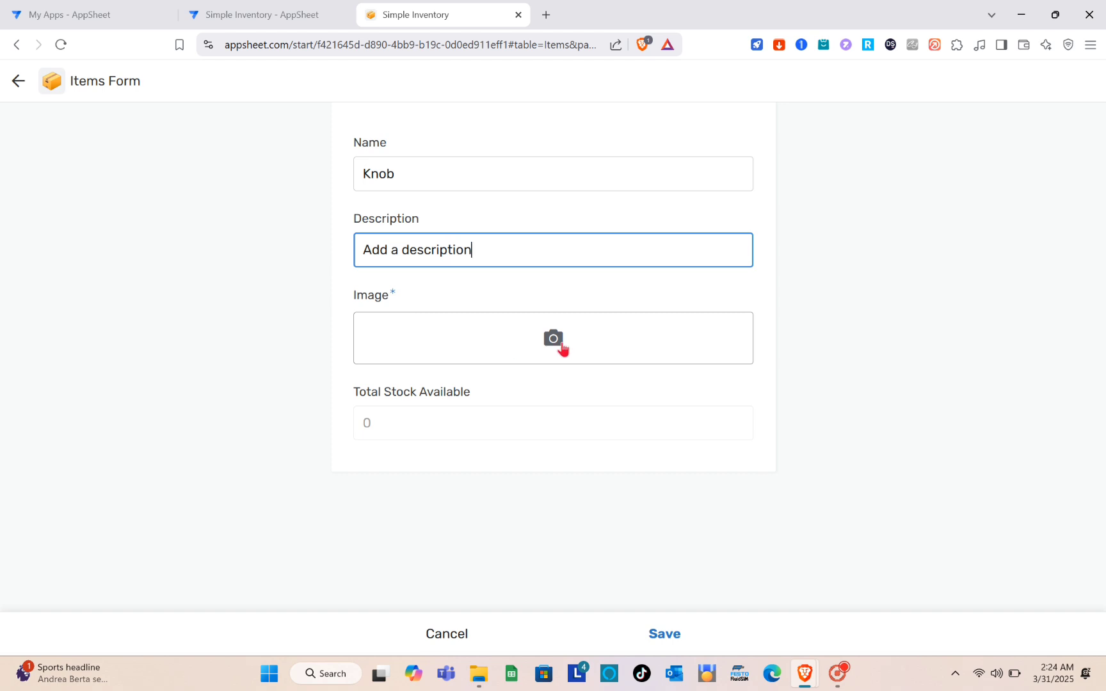
- Attach crank-sensors-1000x1000.png from the Downloads folder as the Knob item's image
{"action": "left_click", "coordinate": [562, 347]}
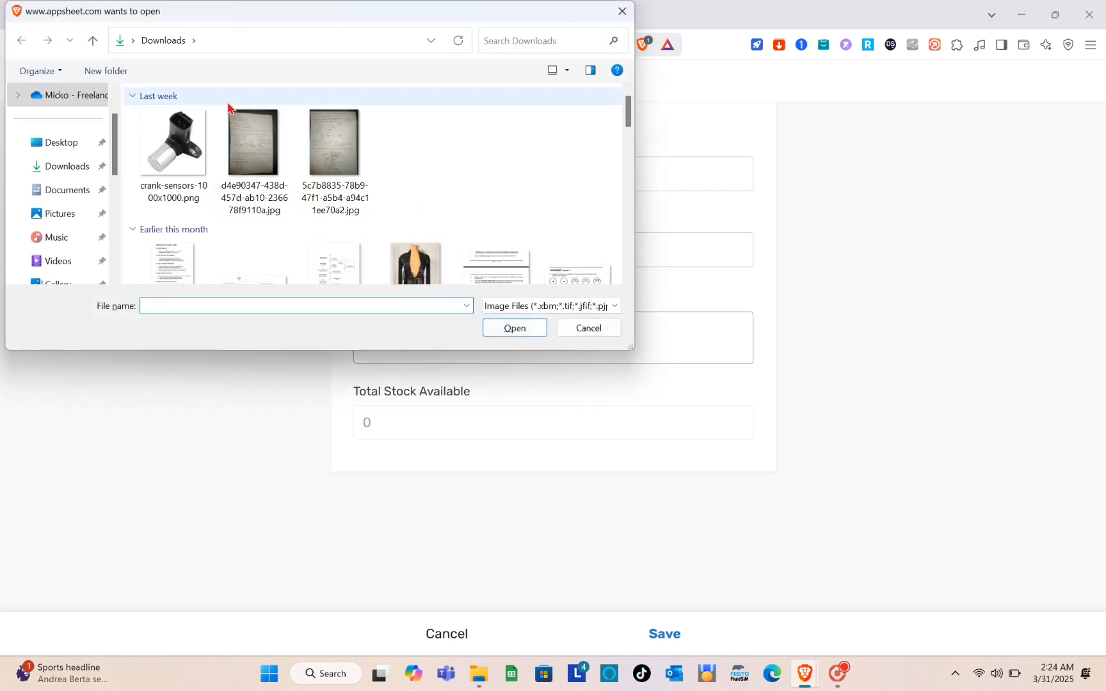
{"action": "left_click", "coordinate": [172, 150]}
{"action": "left_click", "coordinate": [517, 328]}
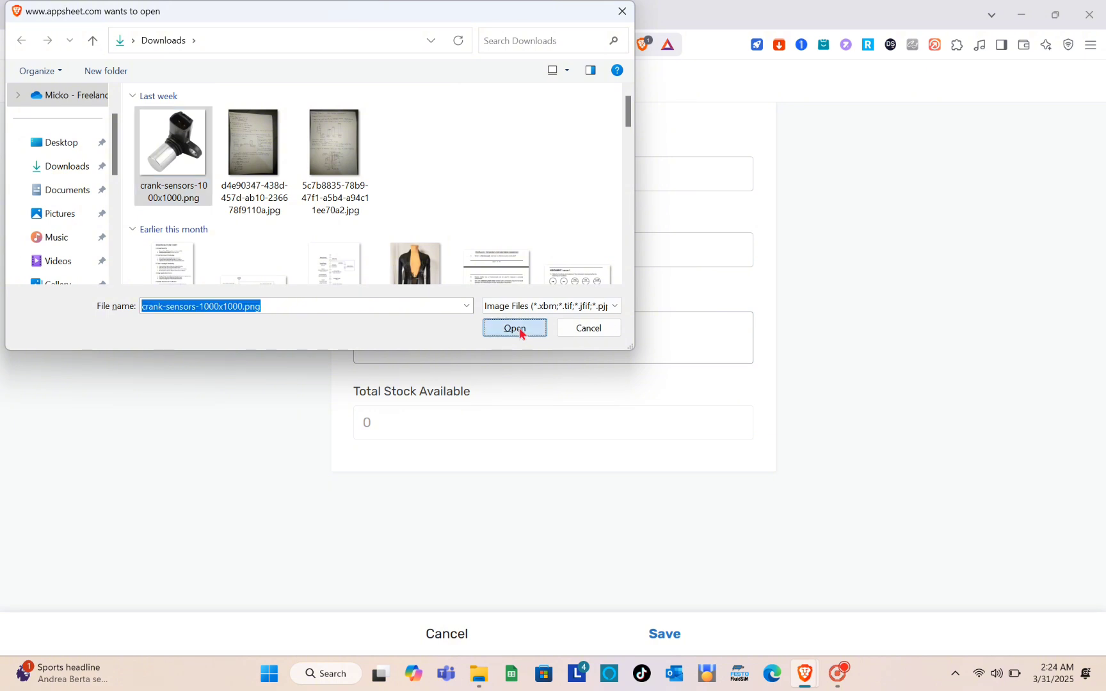
{"action": "scroll", "coordinate": [527, 368], "scroll_direction": "down", "scroll_amount": 3}
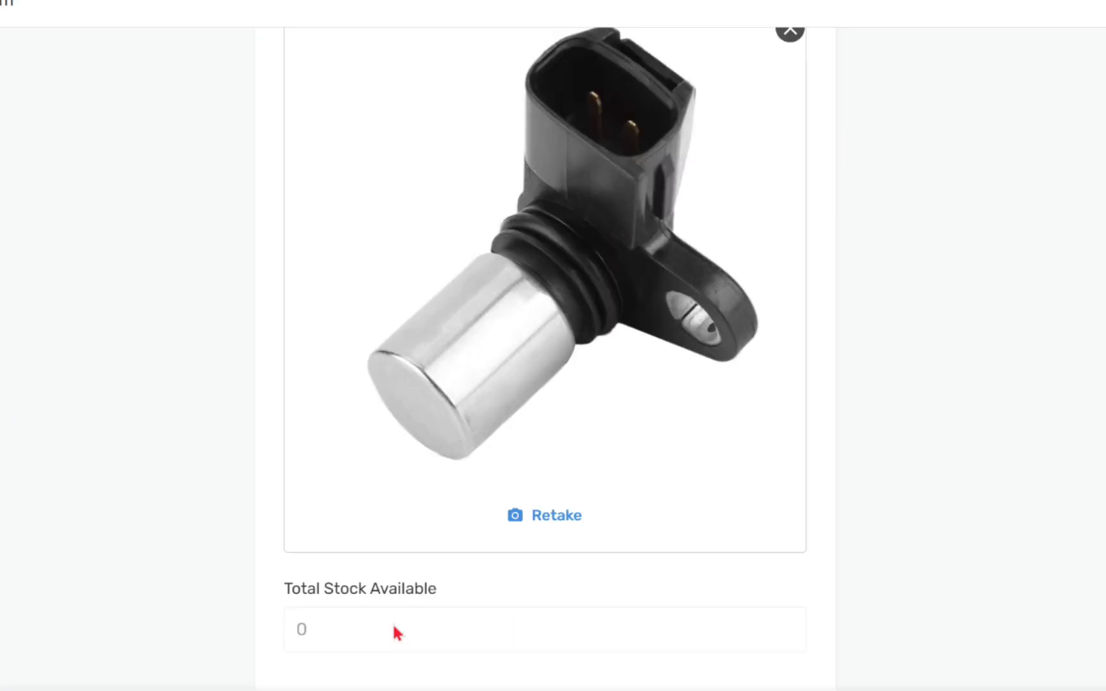
- Try to clear the Total Stock Available value in the new item's form
{"action": "left_click", "coordinate": [394, 627]}
{"action": "key", "text": "BackSpace"}
{"action": "scroll", "coordinate": [393, 624], "scroll_direction": "up", "scroll_amount": 5}
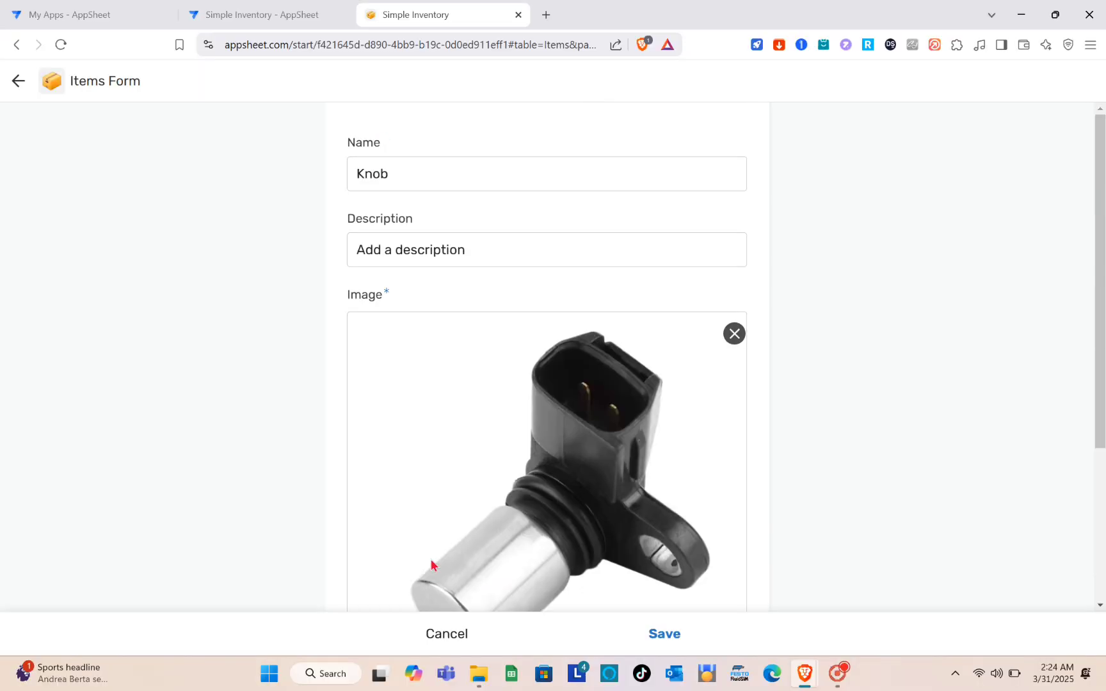
{"action": "scroll", "coordinate": [393, 624], "scroll_direction": "down", "scroll_amount": 5}
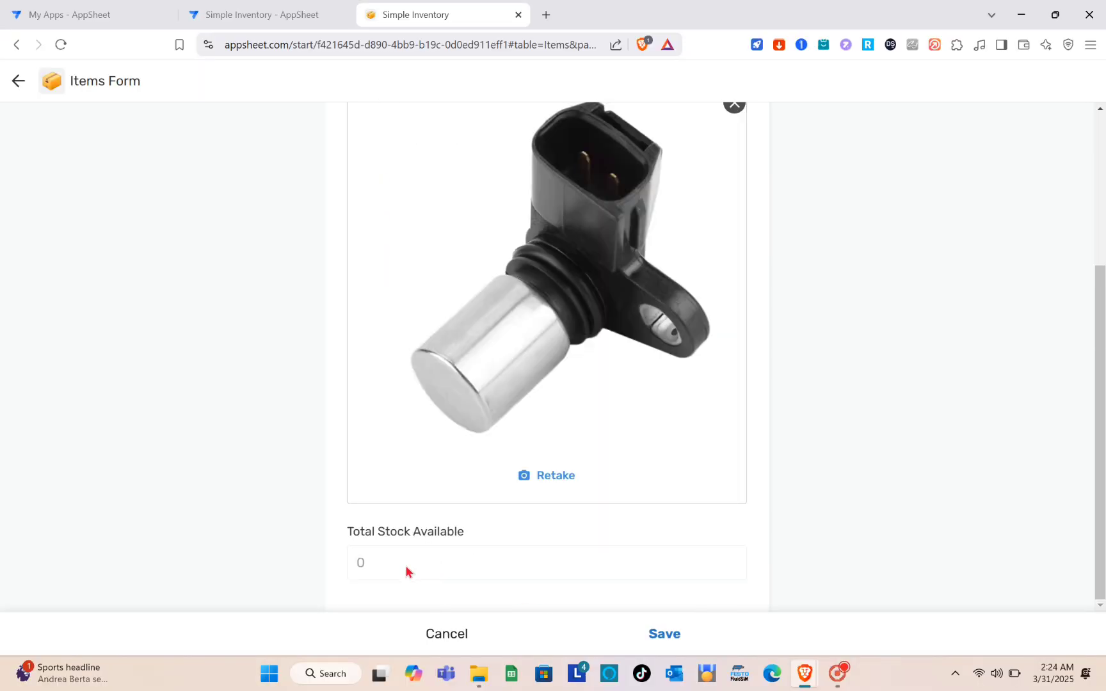
{"action": "left_click", "coordinate": [405, 565]}
{"action": "scroll", "coordinate": [405, 566], "scroll_direction": "up", "scroll_amount": 4}
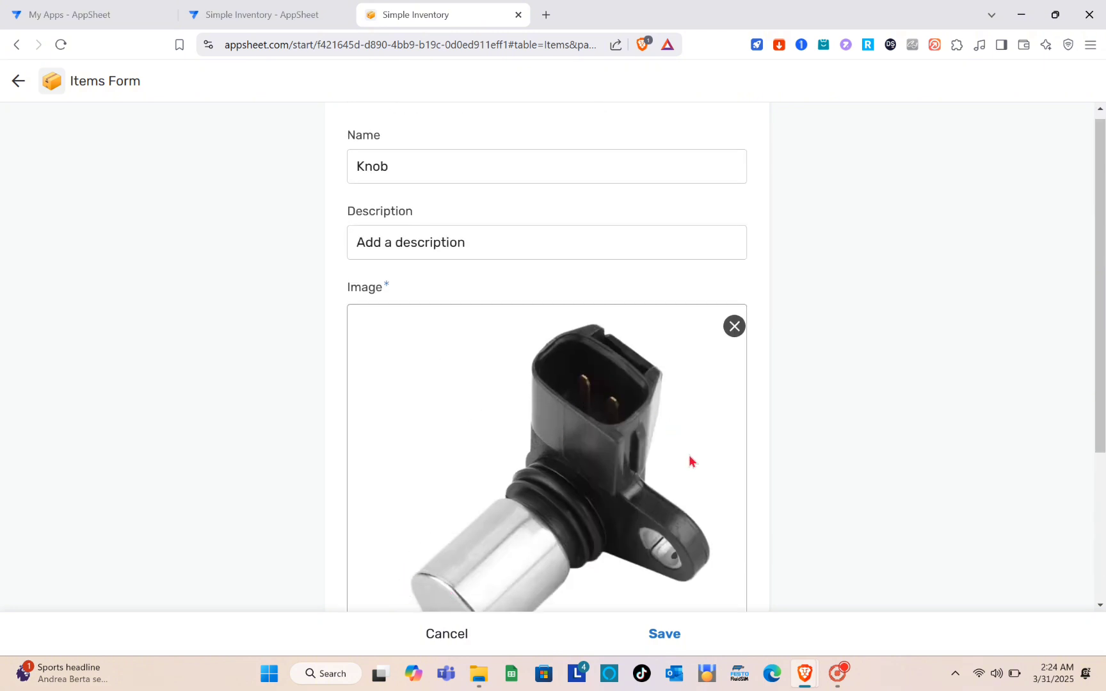
{"action": "scroll", "coordinate": [690, 461], "scroll_direction": "down", "scroll_amount": 4}
- Save the Knob item and open its details from the item list
{"action": "left_click", "coordinate": [666, 636]}
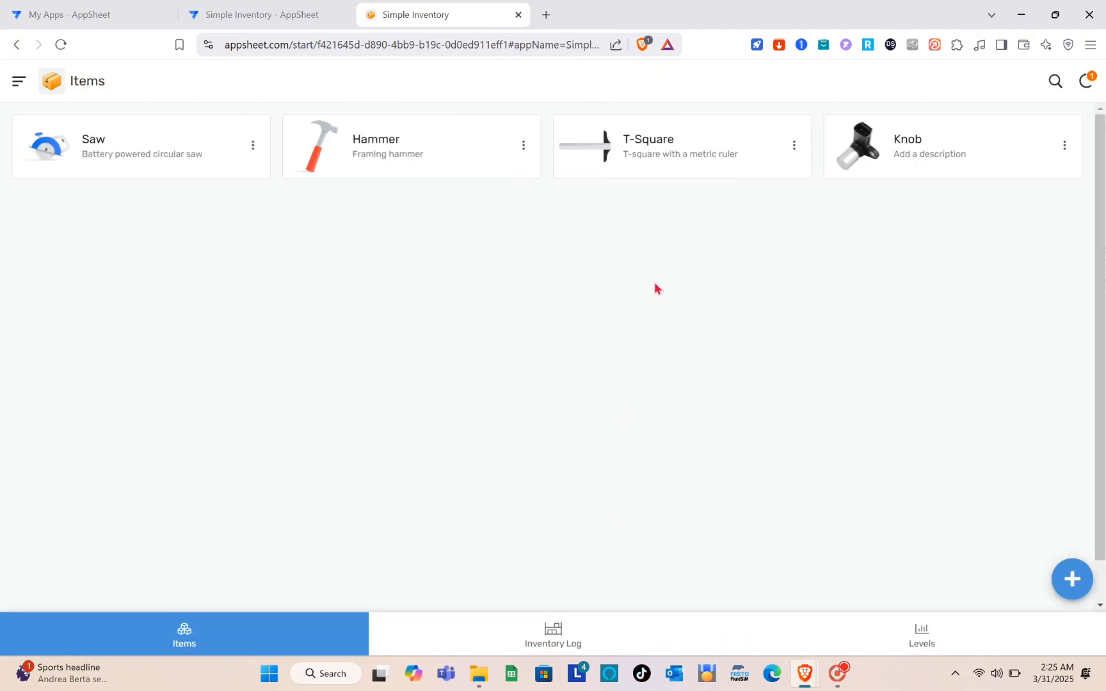
{"action": "left_click", "coordinate": [938, 168]}
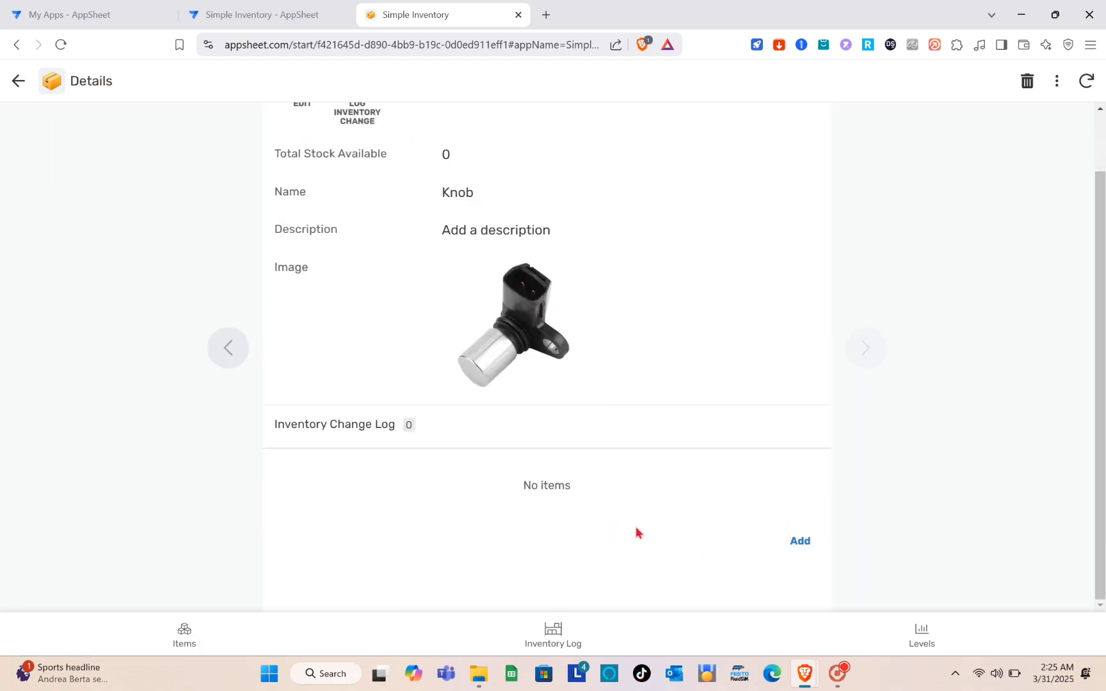
- Add an inventory change log entry with an amount of 6 to the Knob item and save it
{"action": "left_click", "coordinate": [805, 543]}
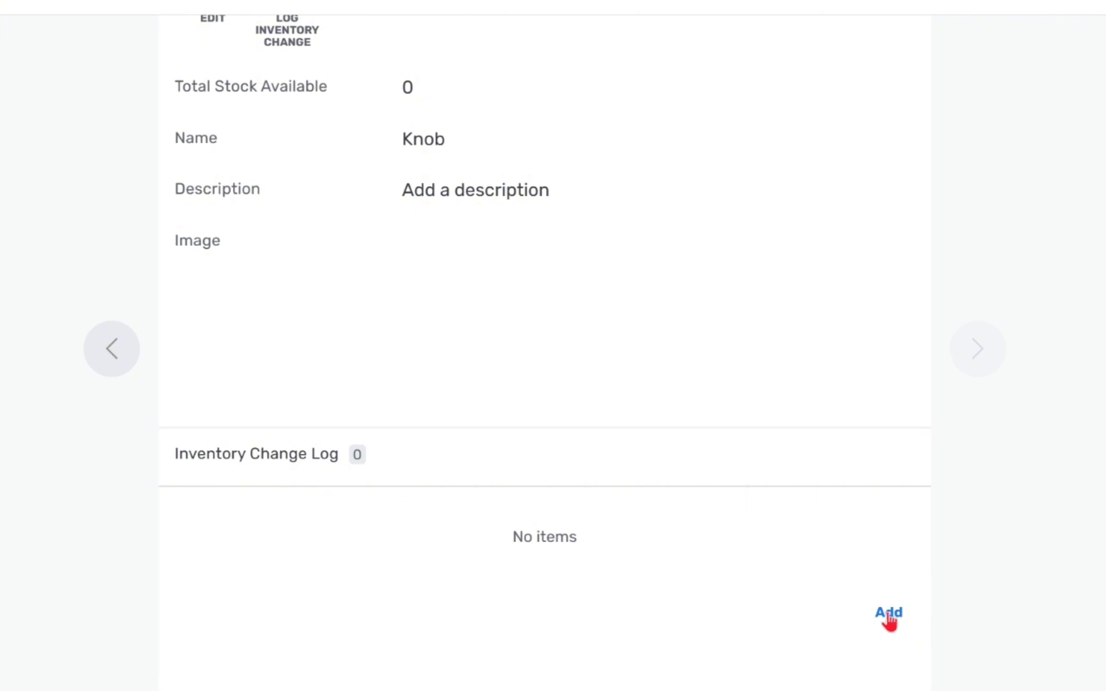
{"action": "left_click", "coordinate": [890, 614]}
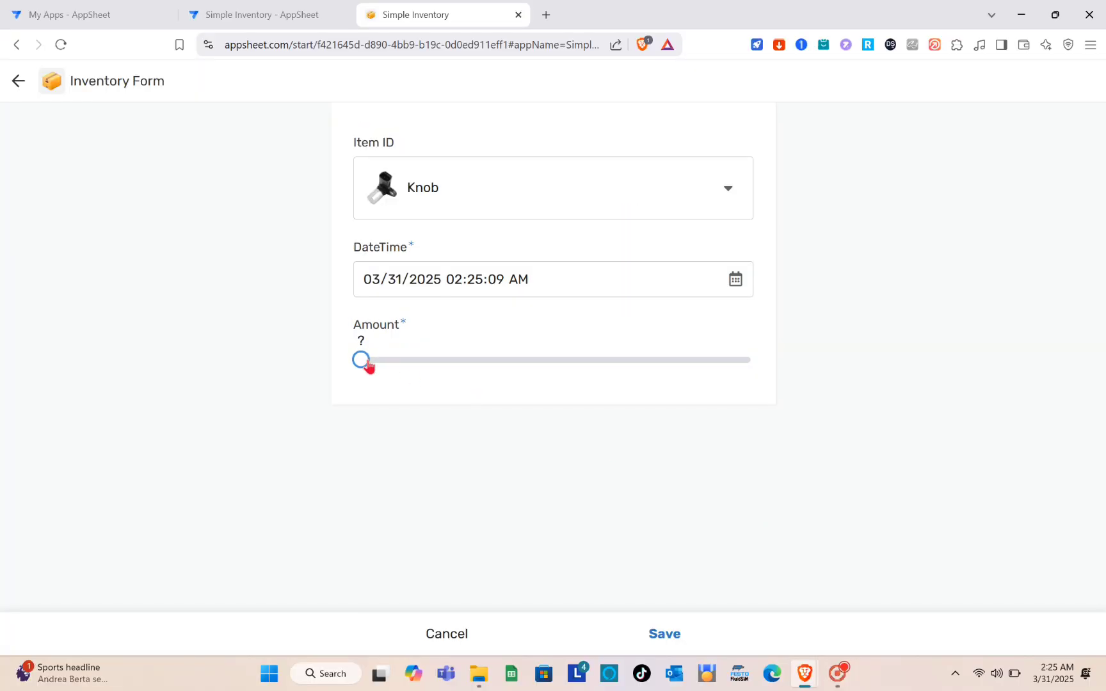
{"action": "left_click_drag", "start_coordinate": [365, 365], "coordinate": [567, 375]}
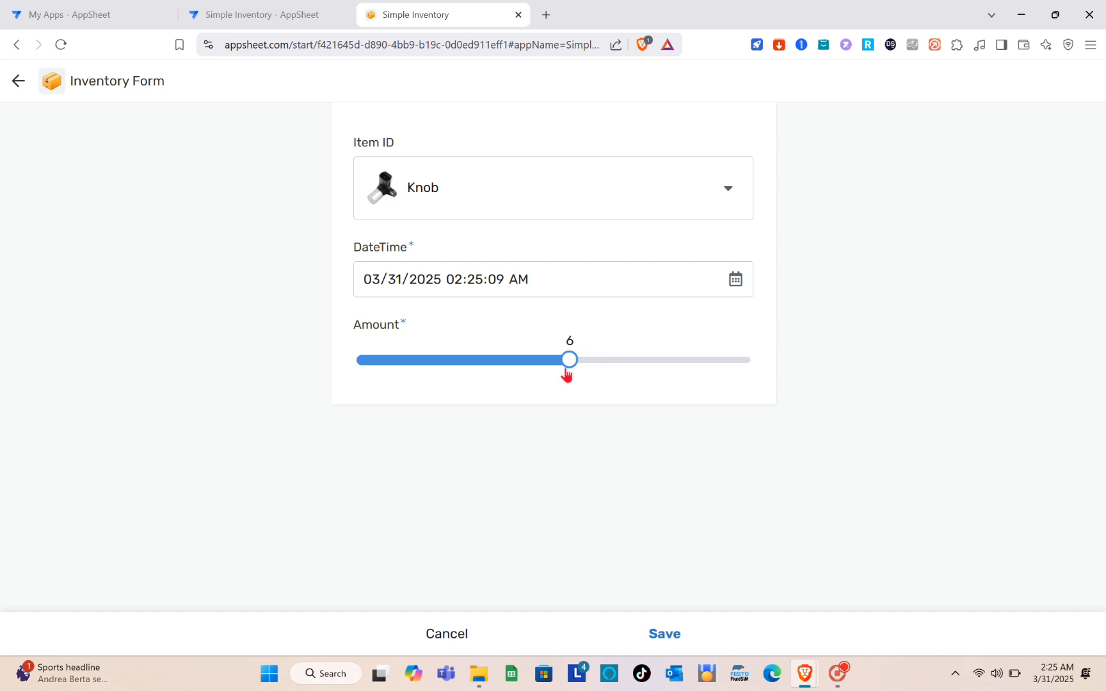
{"action": "left_click", "coordinate": [663, 635]}
{"action": "scroll", "coordinate": [500, 324], "scroll_direction": "up", "scroll_amount": 1}
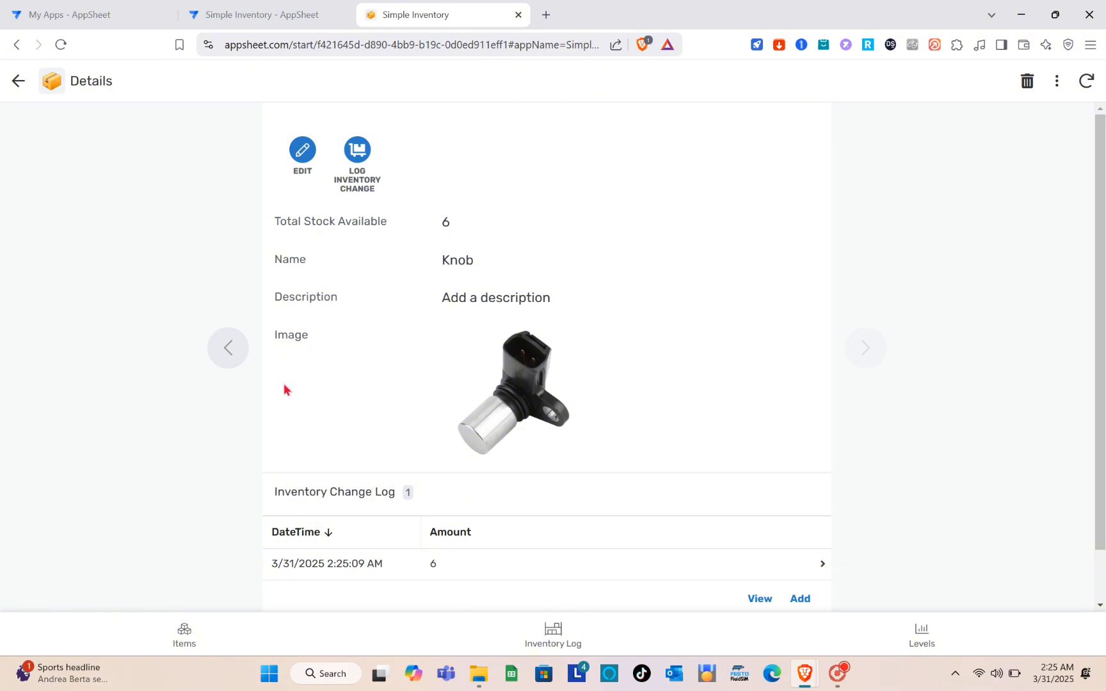
- Leave the Knob details and review the entries of all items in the Inventory Log
{"action": "left_click", "coordinate": [18, 80]}
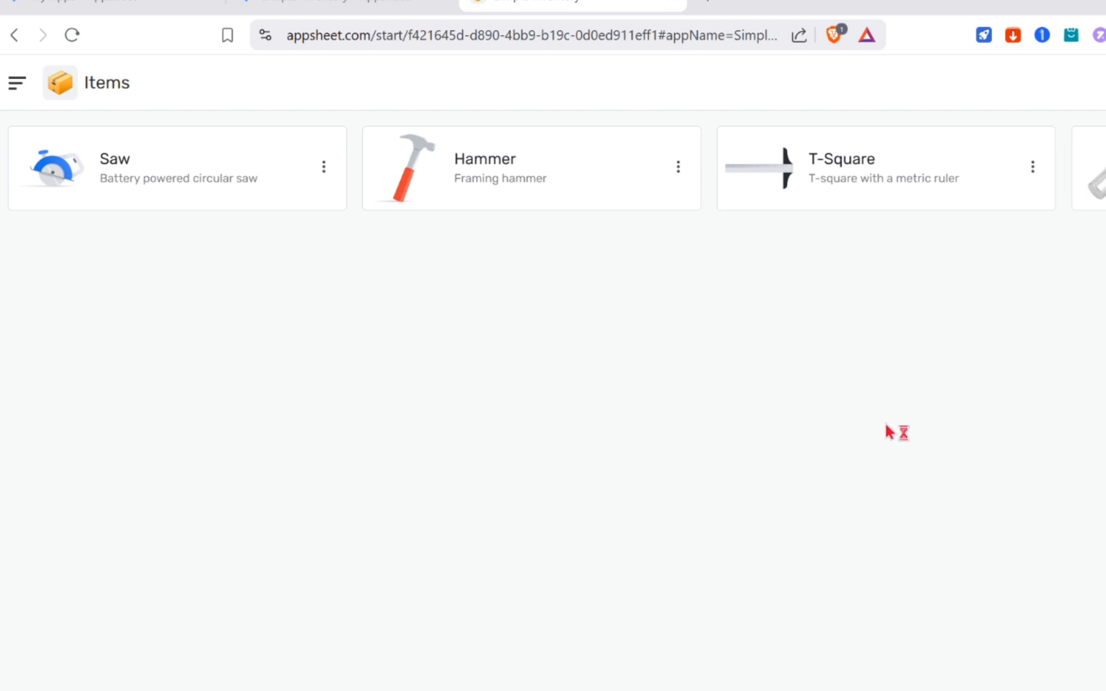
{"action": "left_click", "coordinate": [554, 630]}
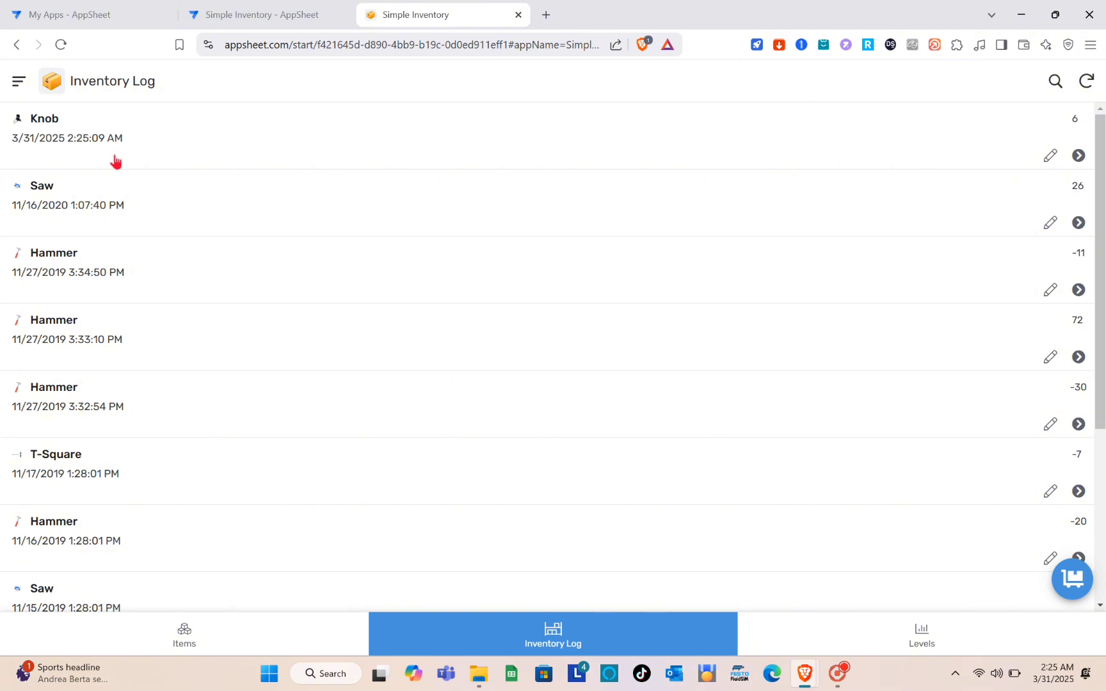
{"action": "scroll", "coordinate": [158, 265], "scroll_direction": "down", "scroll_amount": 3}
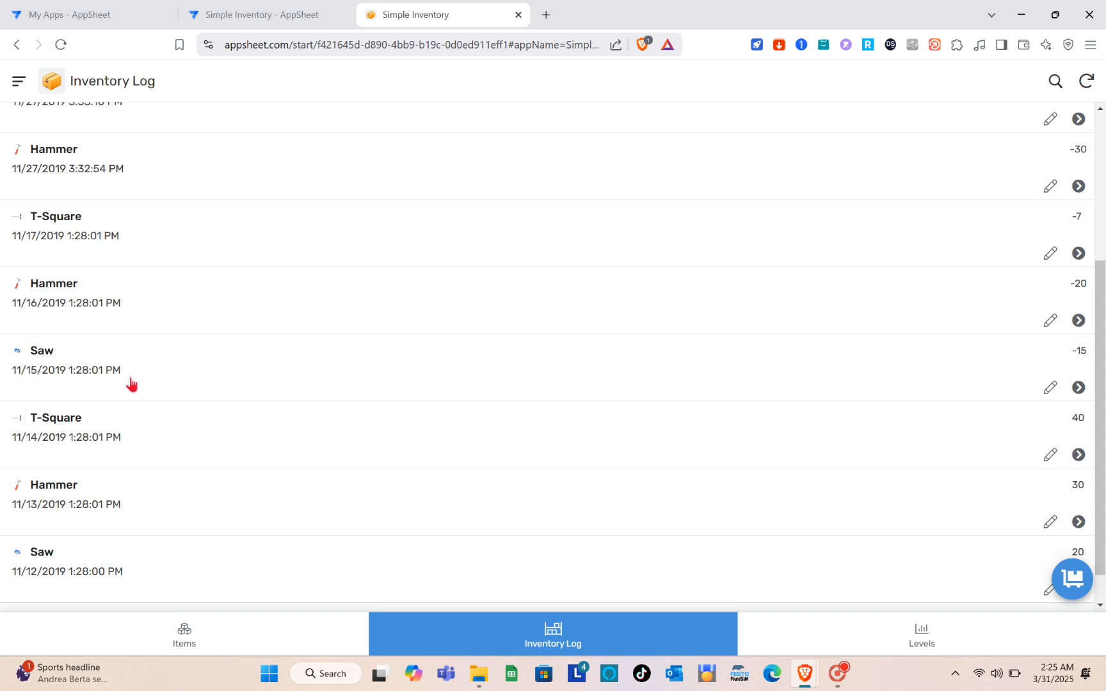
{"action": "scroll", "coordinate": [86, 437], "scroll_direction": "down", "scroll_amount": 1}
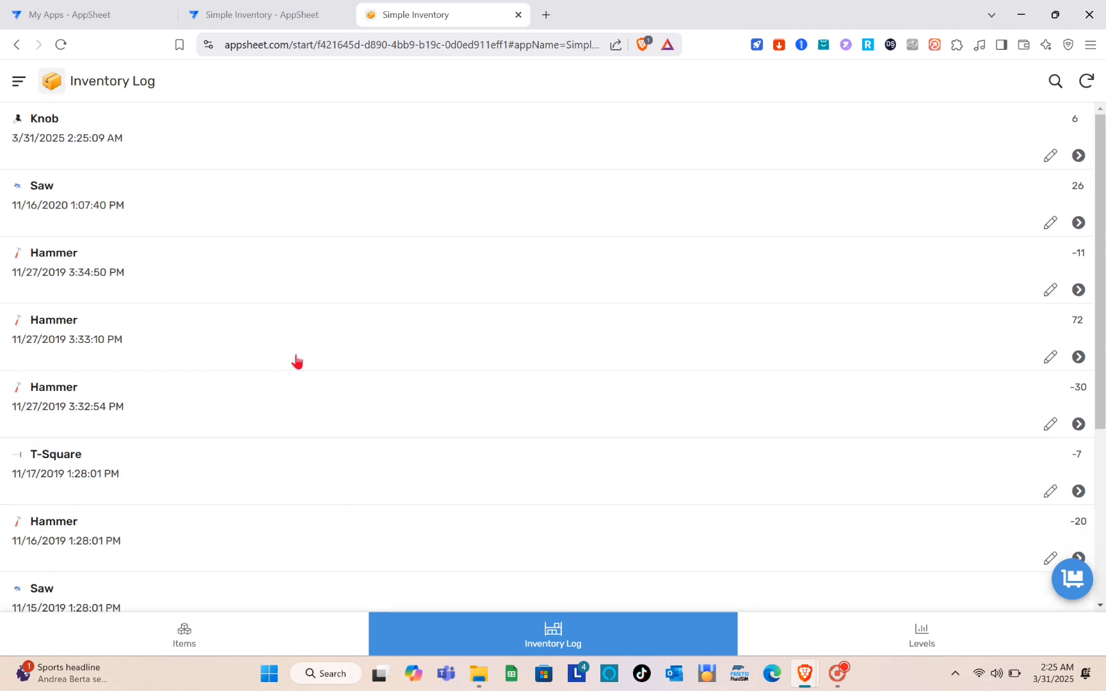
- Examine the Levels stock chart and its underlying data table, and return to the chart
{"action": "left_click", "coordinate": [875, 650]}
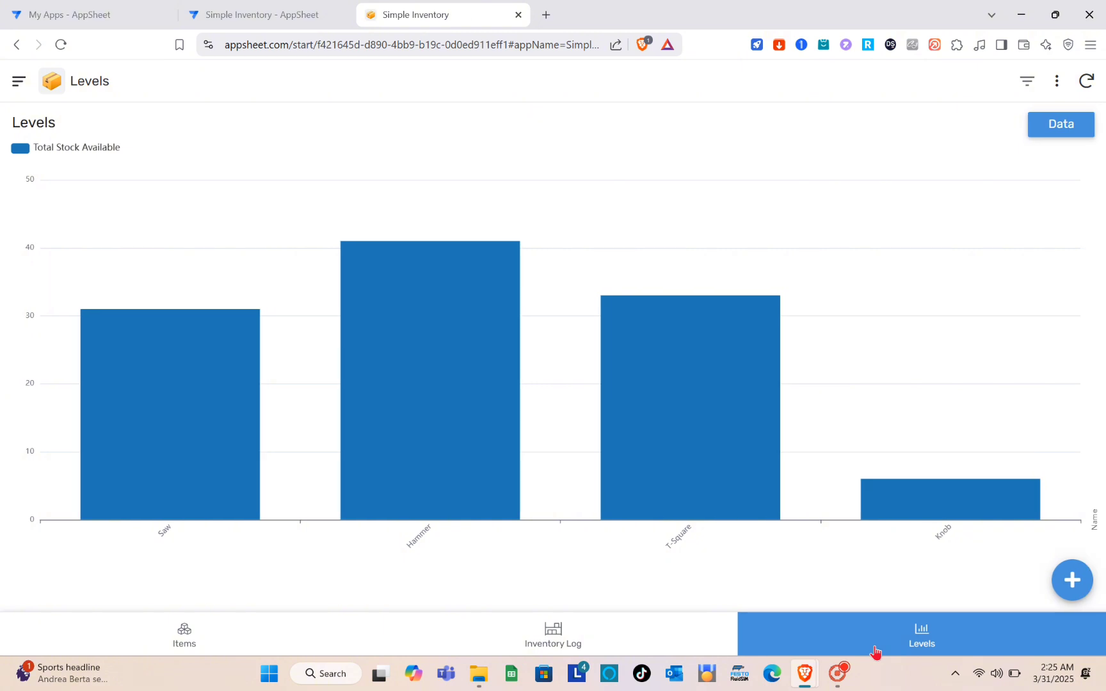
{"action": "mouse_move", "coordinate": [104, 277]}
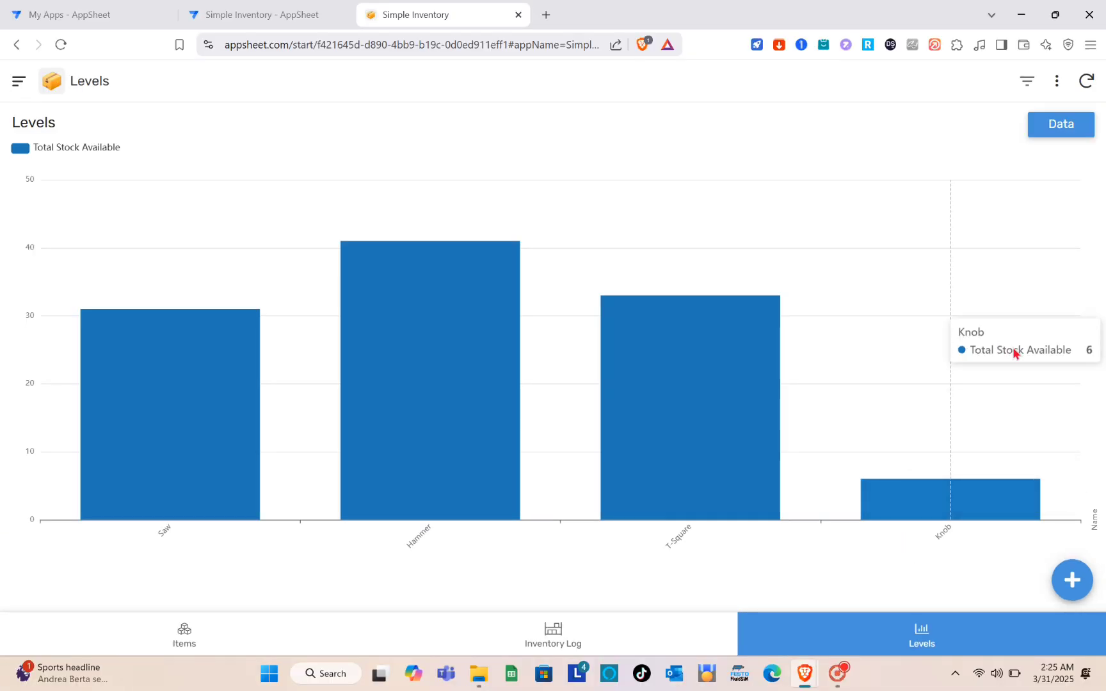
{"action": "left_click", "coordinate": [1061, 125]}
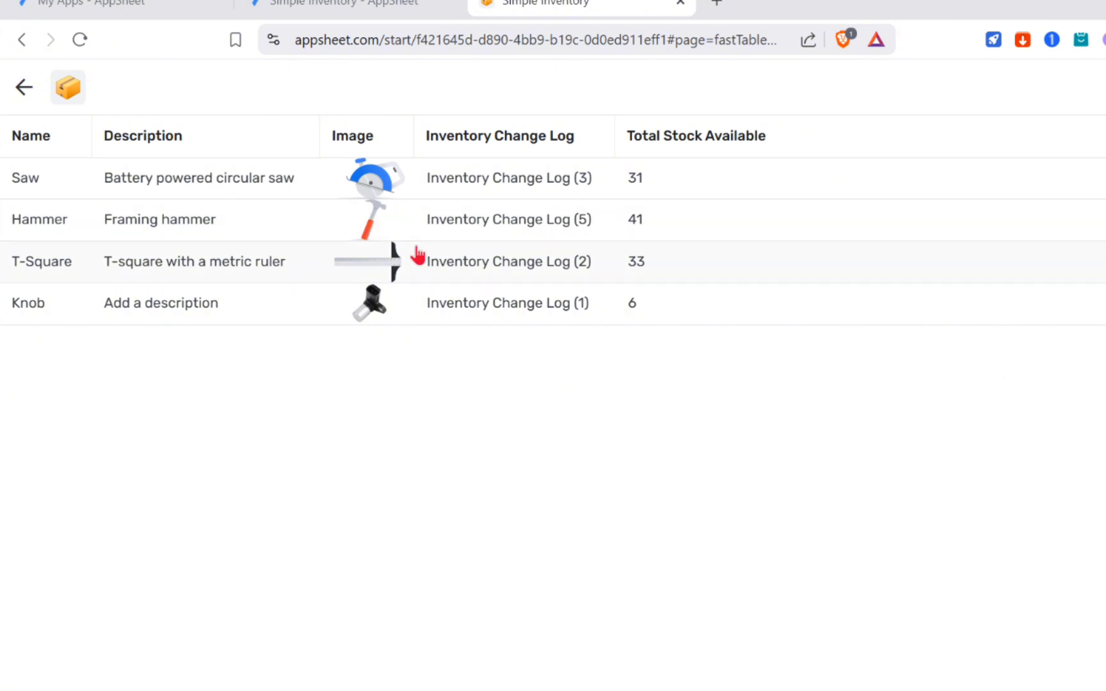
{"action": "left_click", "coordinate": [23, 88]}
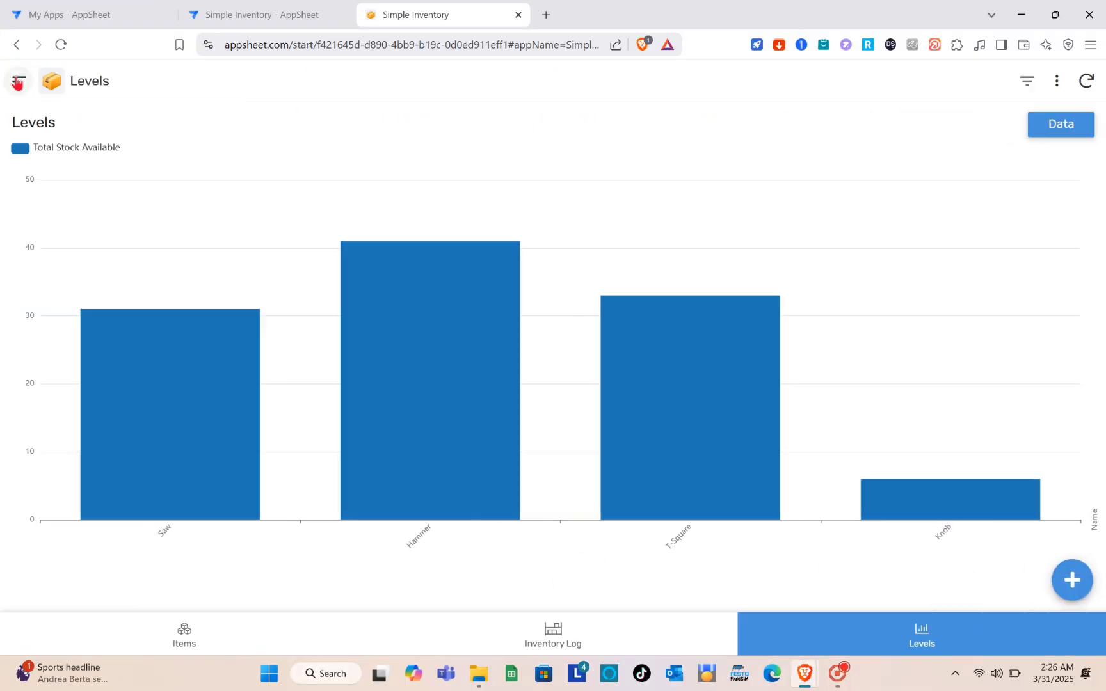
- Inspect the blank new-item form and the app's Assistant, About, Feedback, Share and App Gallery options
{"action": "left_click", "coordinate": [1070, 579]}
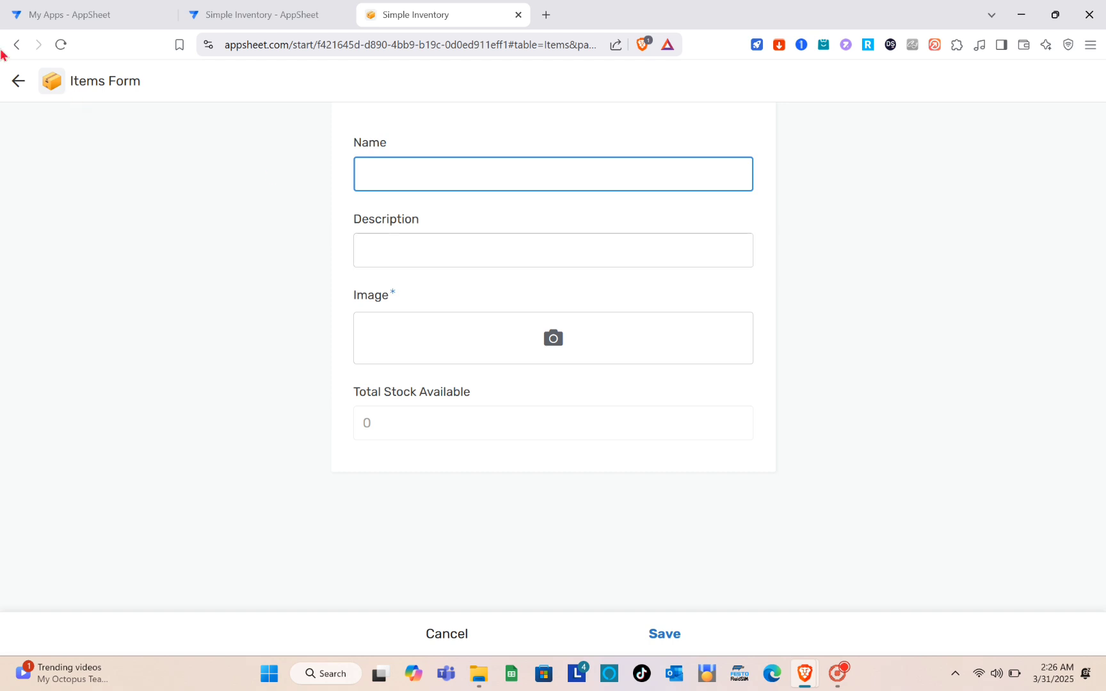
{"action": "left_click", "coordinate": [18, 85]}
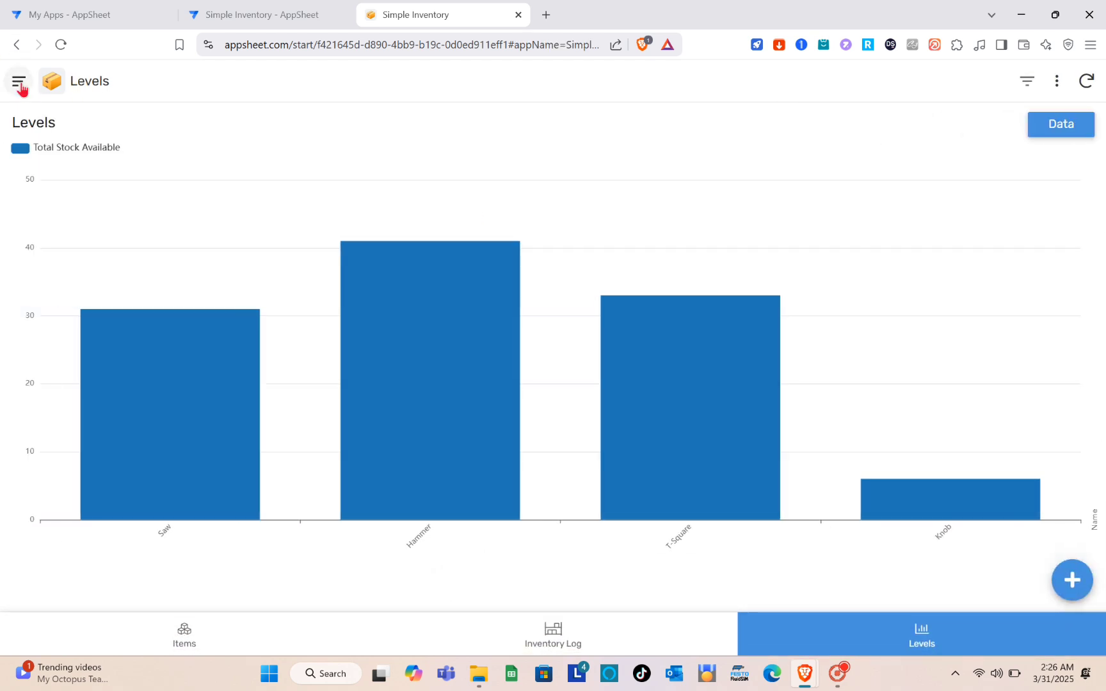
{"action": "left_click", "coordinate": [19, 85]}
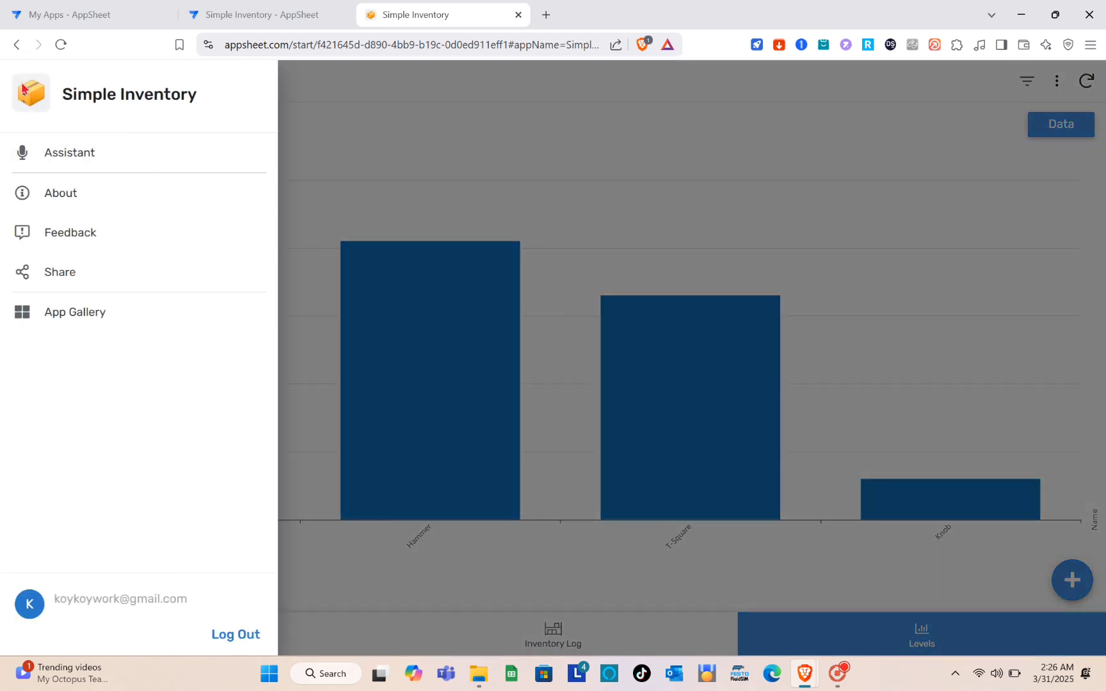
{"action": "left_click", "coordinate": [17, 45]}
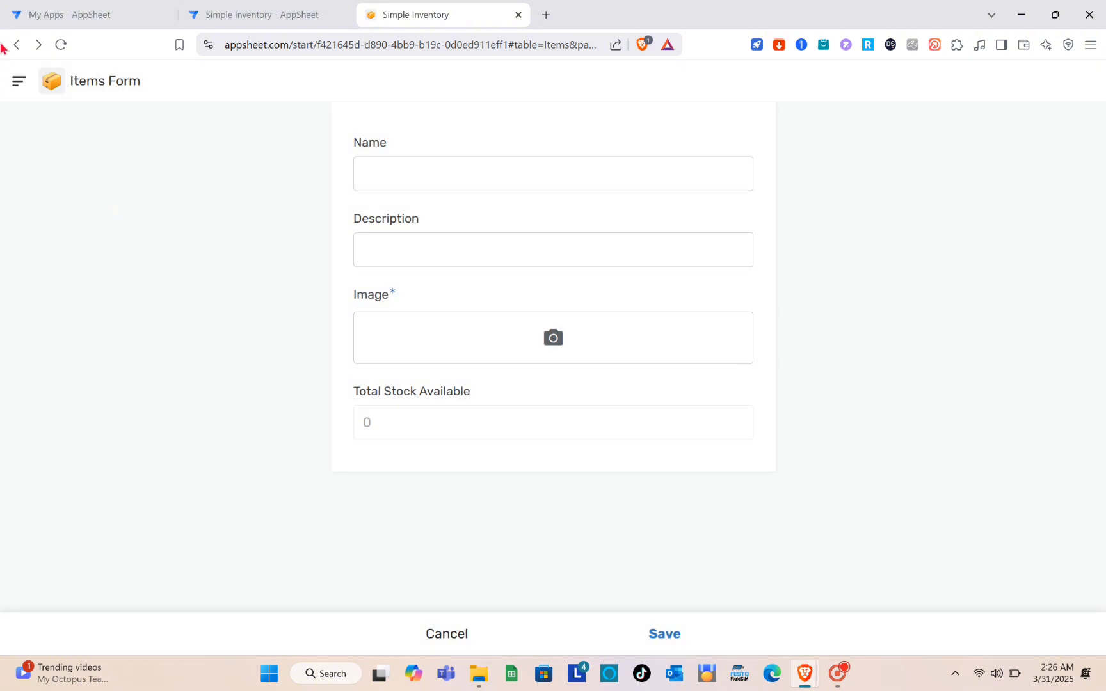
{"action": "left_click", "coordinate": [20, 84]}
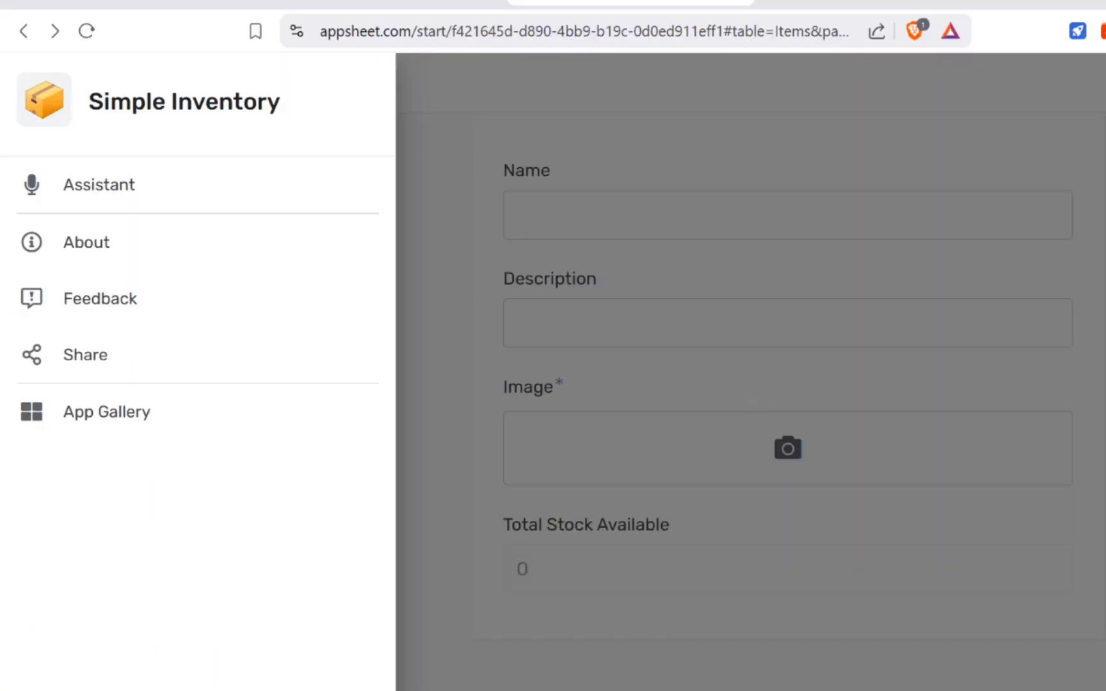
- Cancel the blank item form, inspect a fresh one from the Items view, leave it and open the App Gallery
{"action": "left_click", "coordinate": [466, 434]}
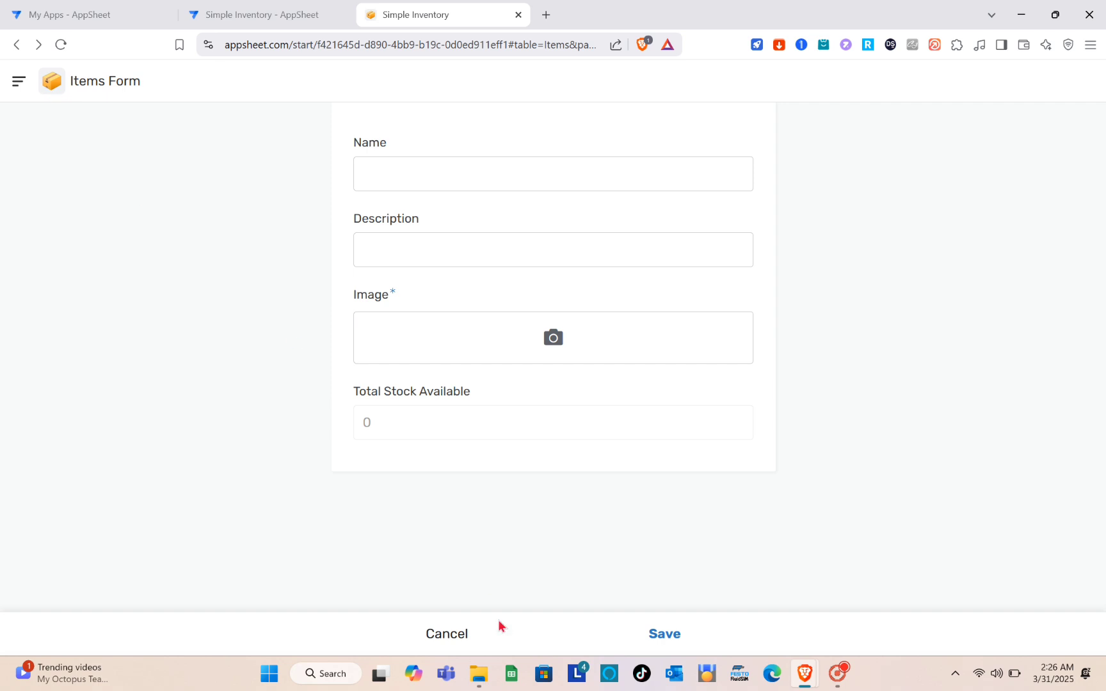
{"action": "left_click", "coordinate": [438, 634]}
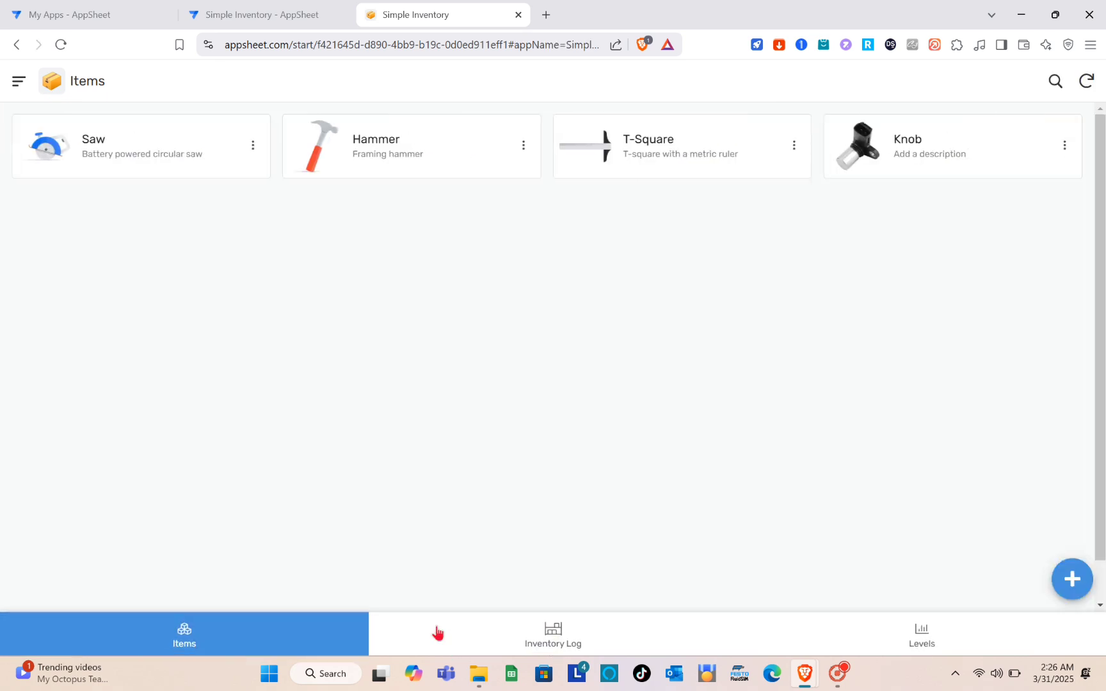
{"action": "left_click", "coordinate": [1071, 579]}
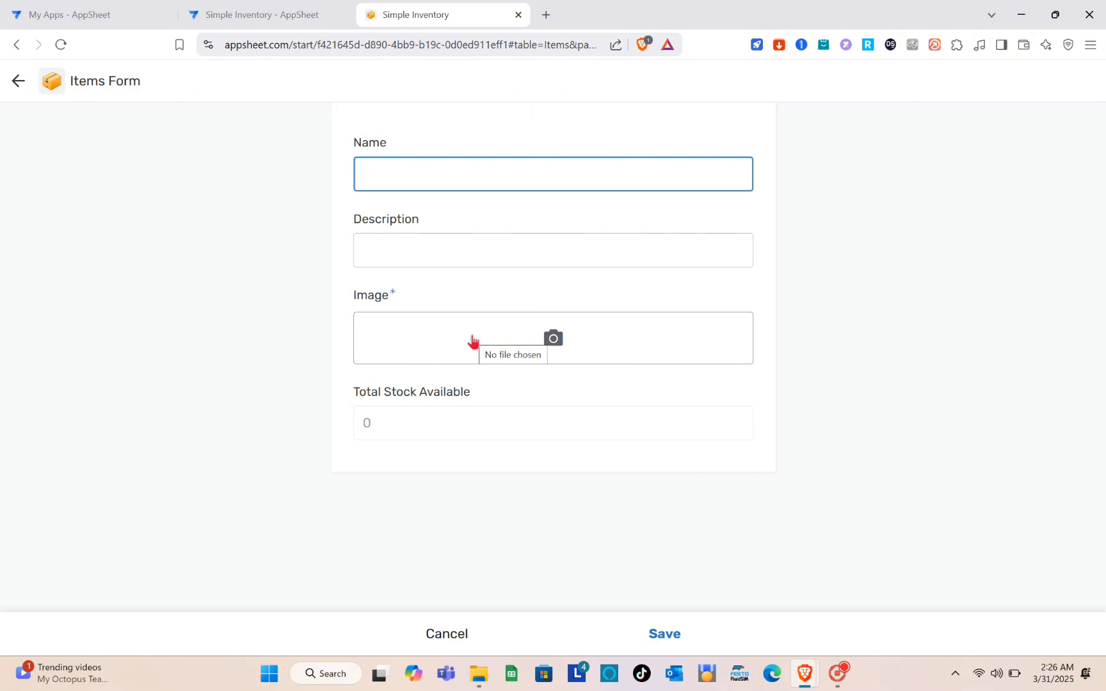
{"action": "left_click", "coordinate": [19, 83]}
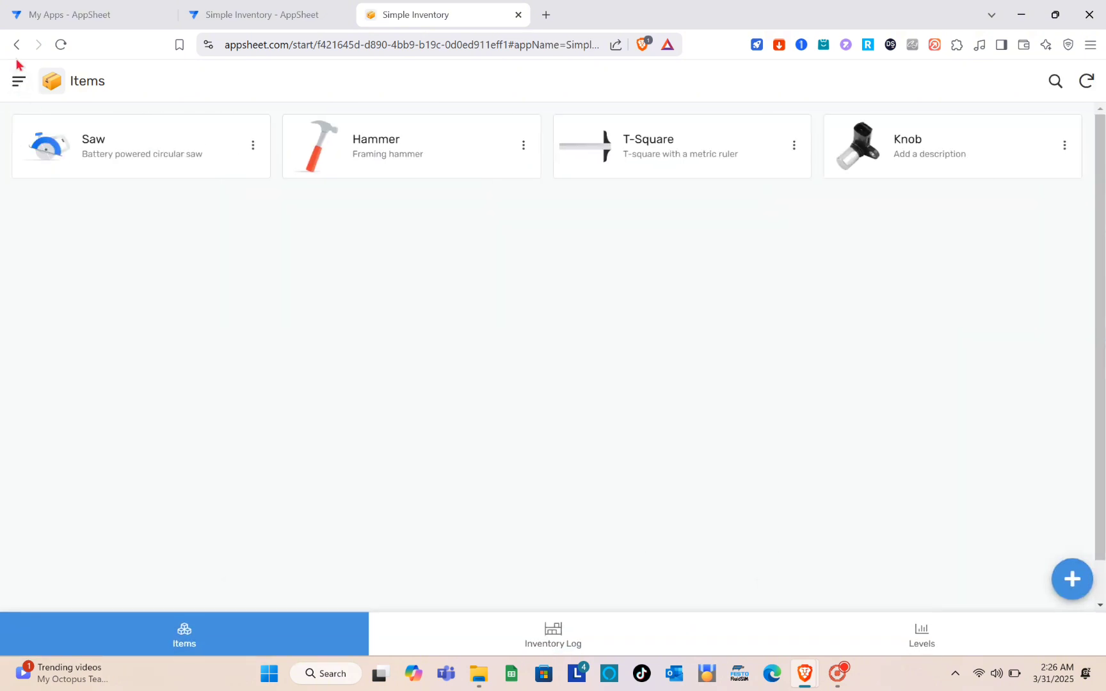
{"action": "left_click", "coordinate": [20, 82]}
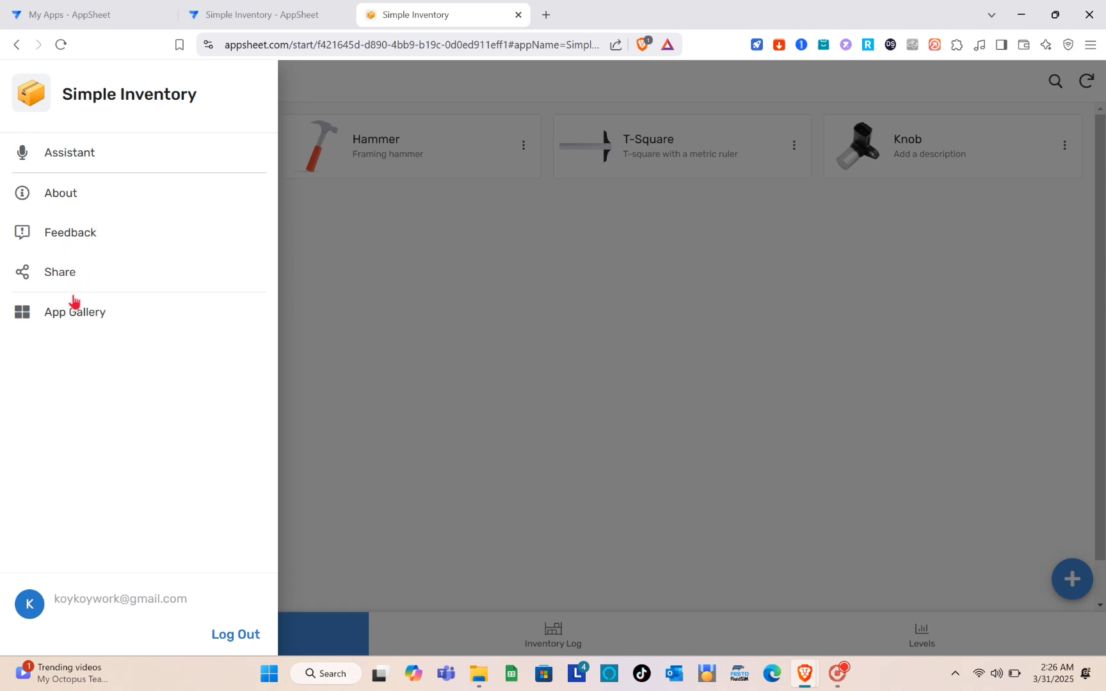
{"action": "left_click", "coordinate": [75, 318]}
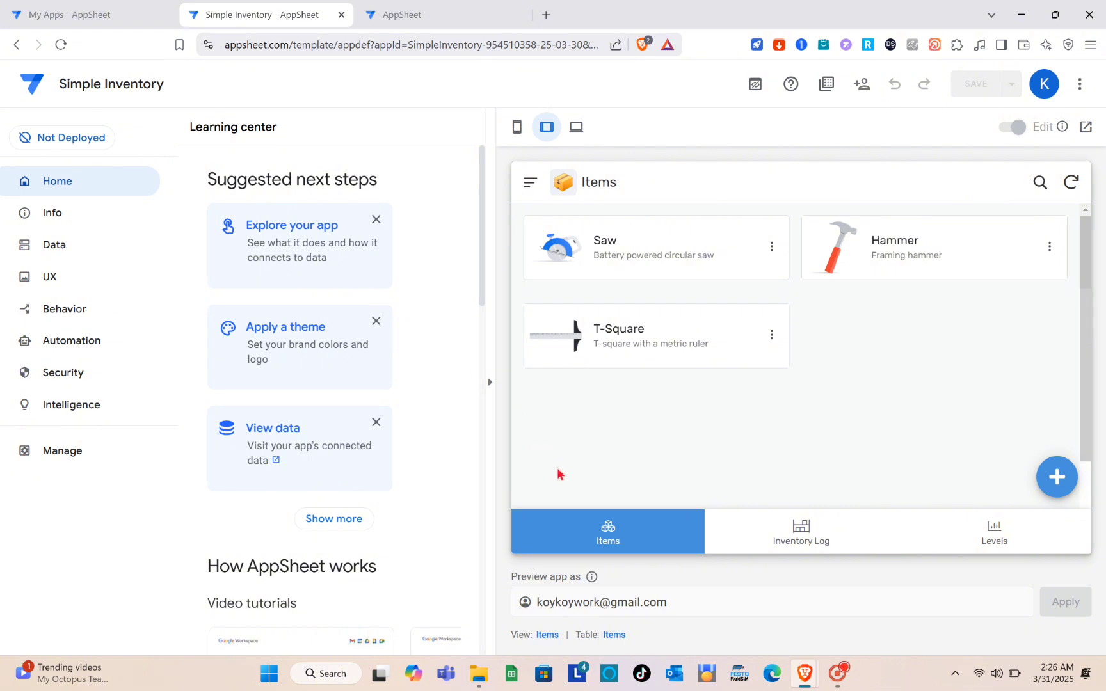
- Check the Inventory Log and Items views in the editor's preview, and reload the editor with the preview in tablet size
{"action": "left_click", "coordinate": [784, 545]}
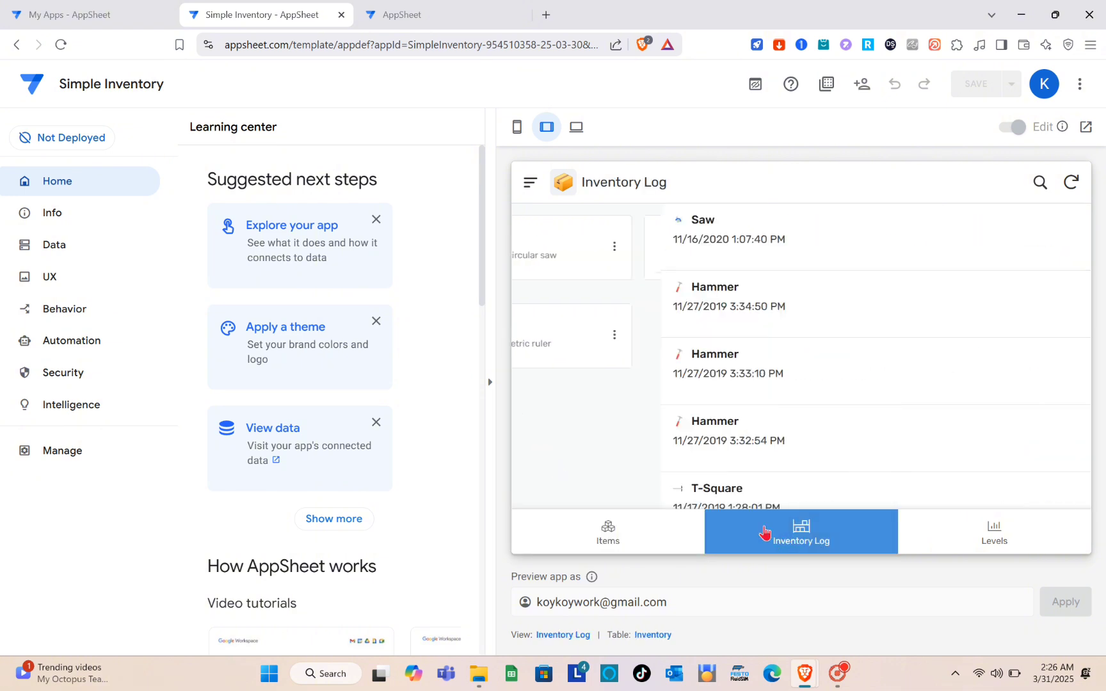
{"action": "left_click", "coordinate": [629, 531]}
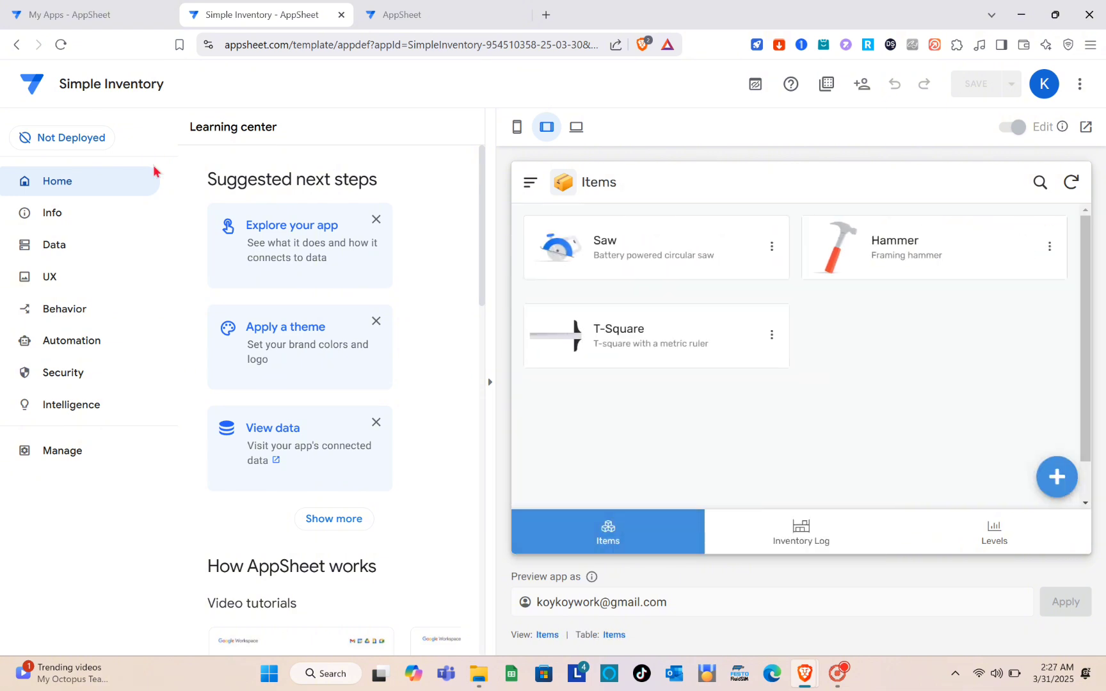
{"action": "left_click", "coordinate": [62, 42]}
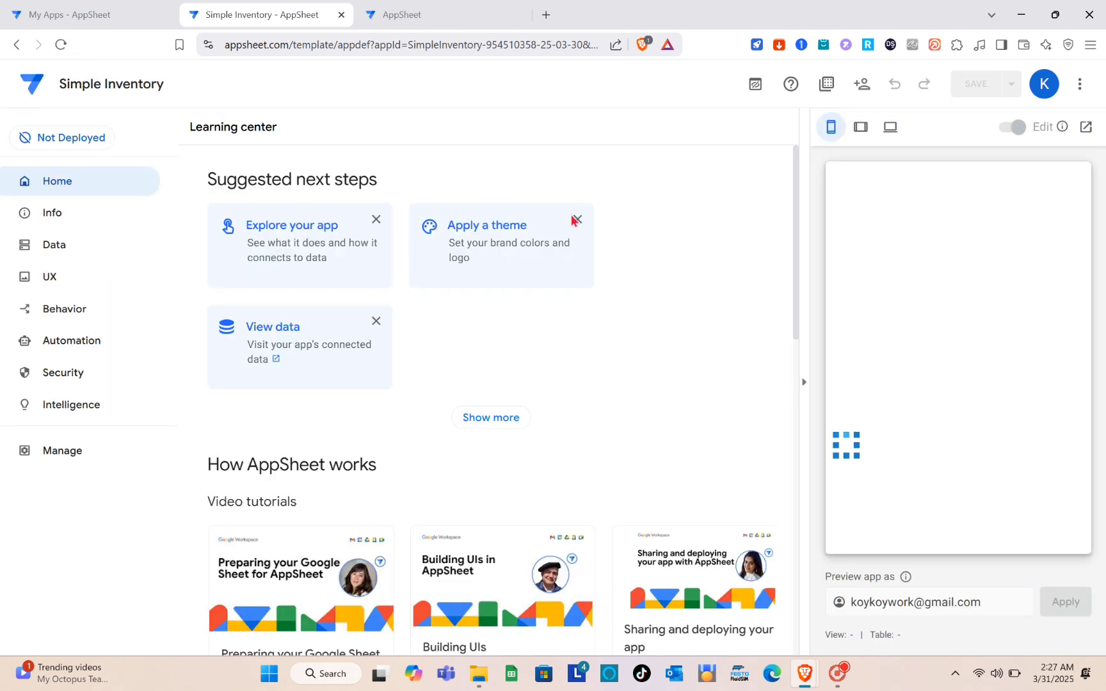
{"action": "left_click", "coordinate": [861, 128]}
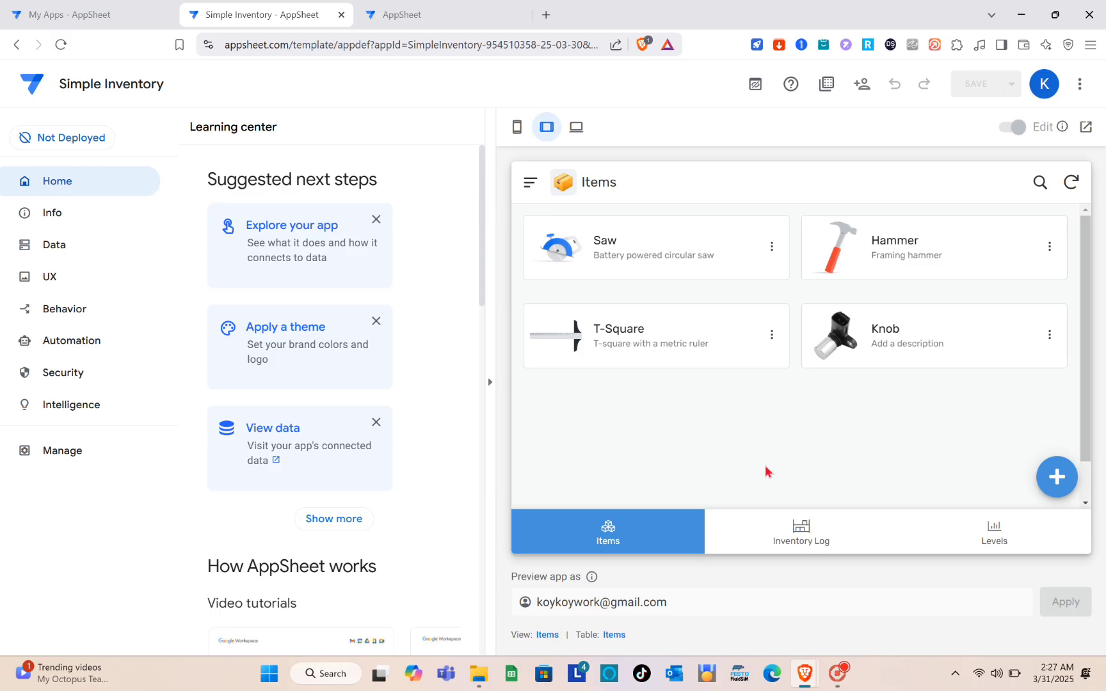
- Examine the app's data tables and the data sources offered for a new table, and close the selection without adding one
{"action": "scroll", "coordinate": [372, 550], "scroll_direction": "down", "scroll_amount": 6}
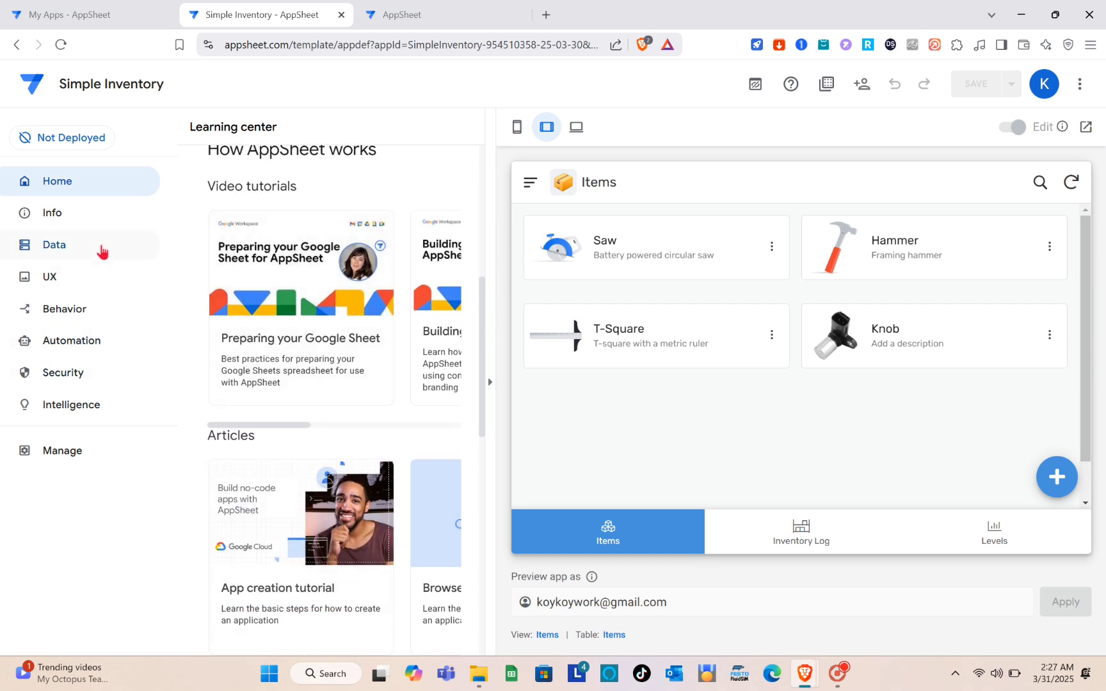
{"action": "left_click", "coordinate": [102, 252]}
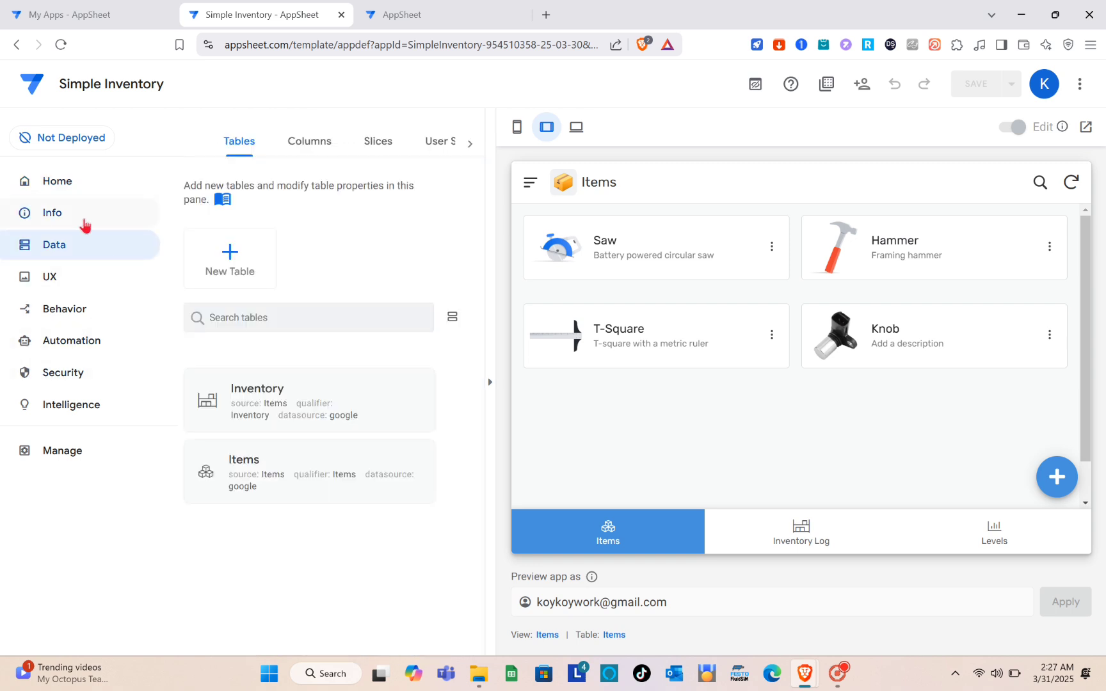
{"action": "left_click", "coordinate": [230, 275]}
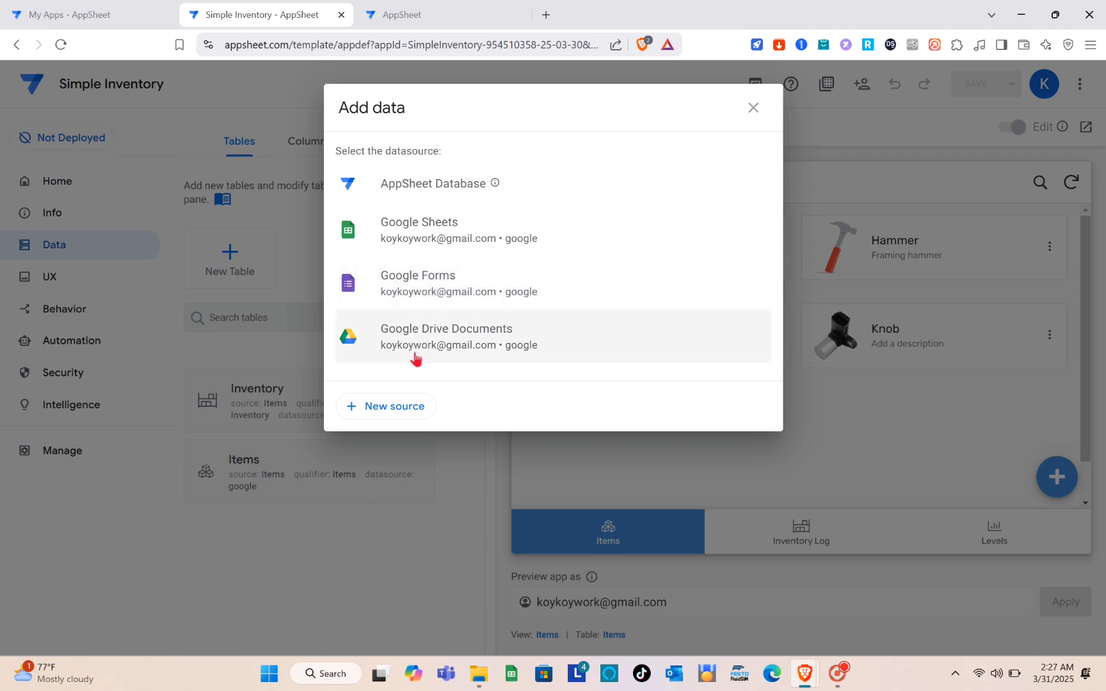
{"action": "left_click", "coordinate": [284, 337]}
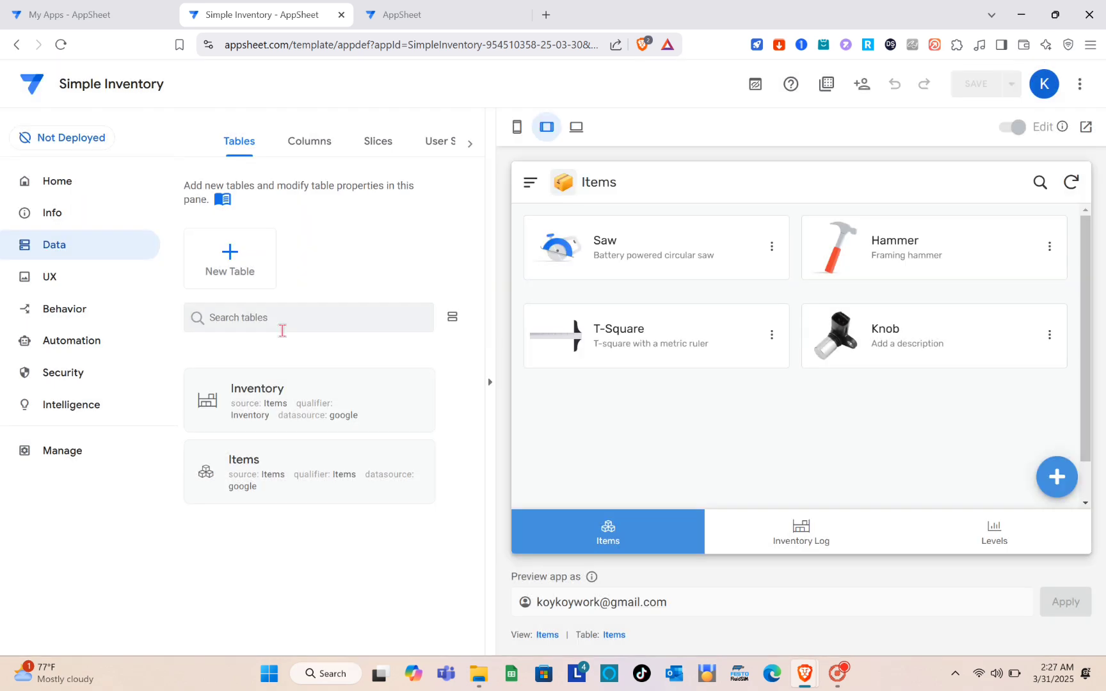
- Examine the primary views in the UX settings and the suggestions for a new view, without adding one
{"action": "left_click", "coordinate": [80, 273]}
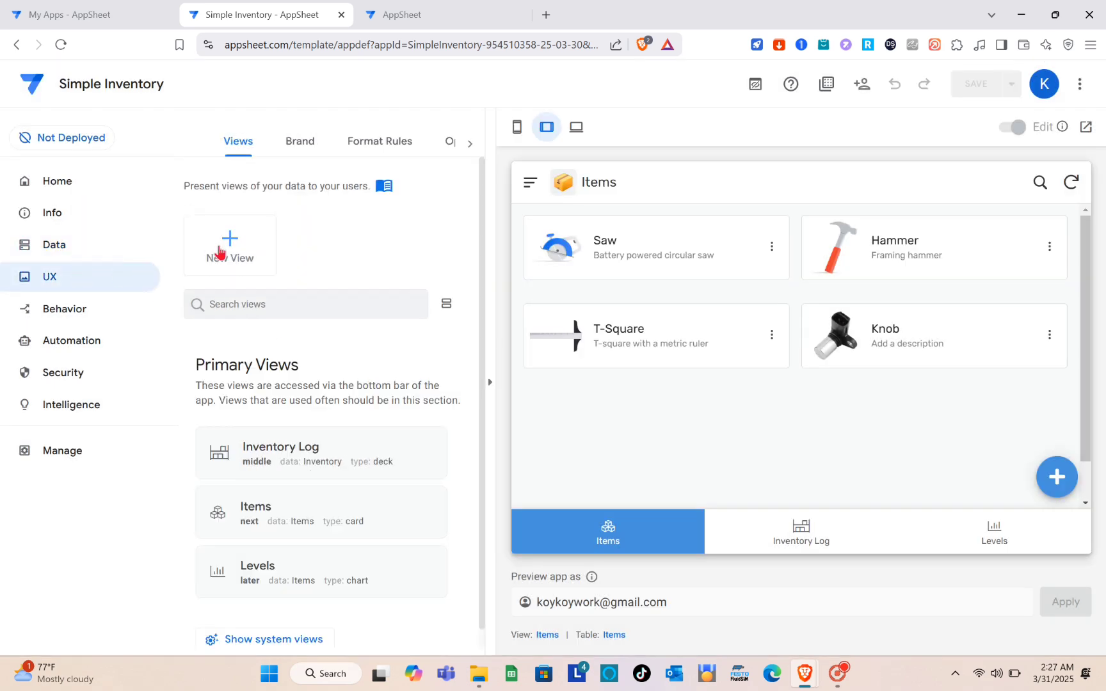
{"action": "left_click", "coordinate": [225, 251]}
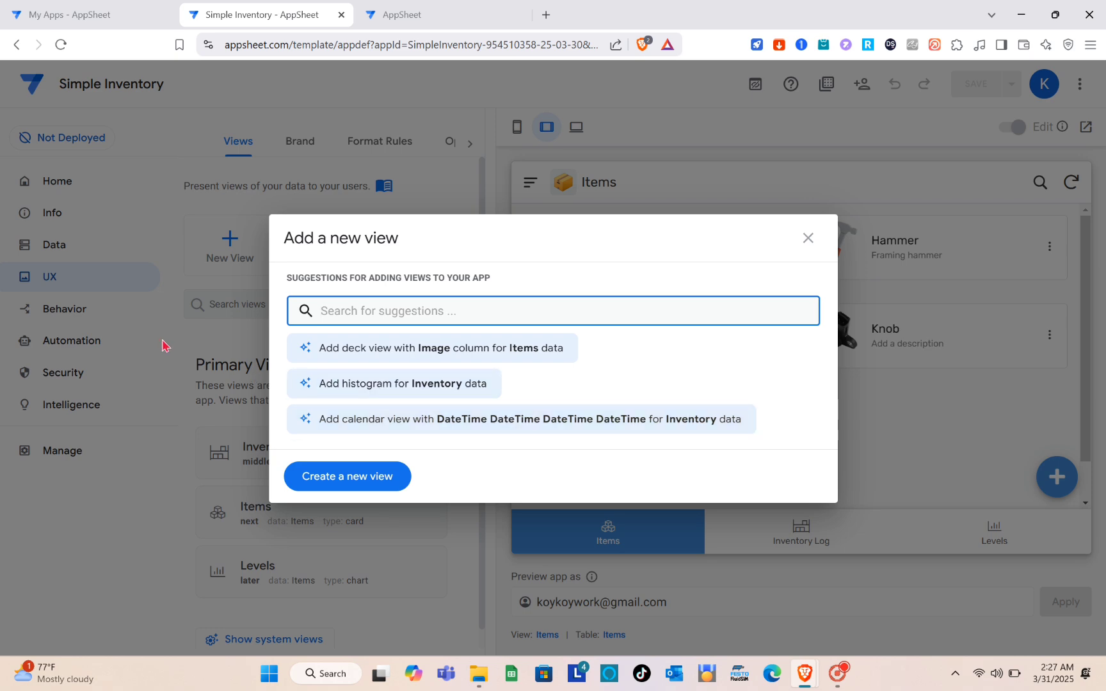
{"action": "left_click", "coordinate": [141, 337]}
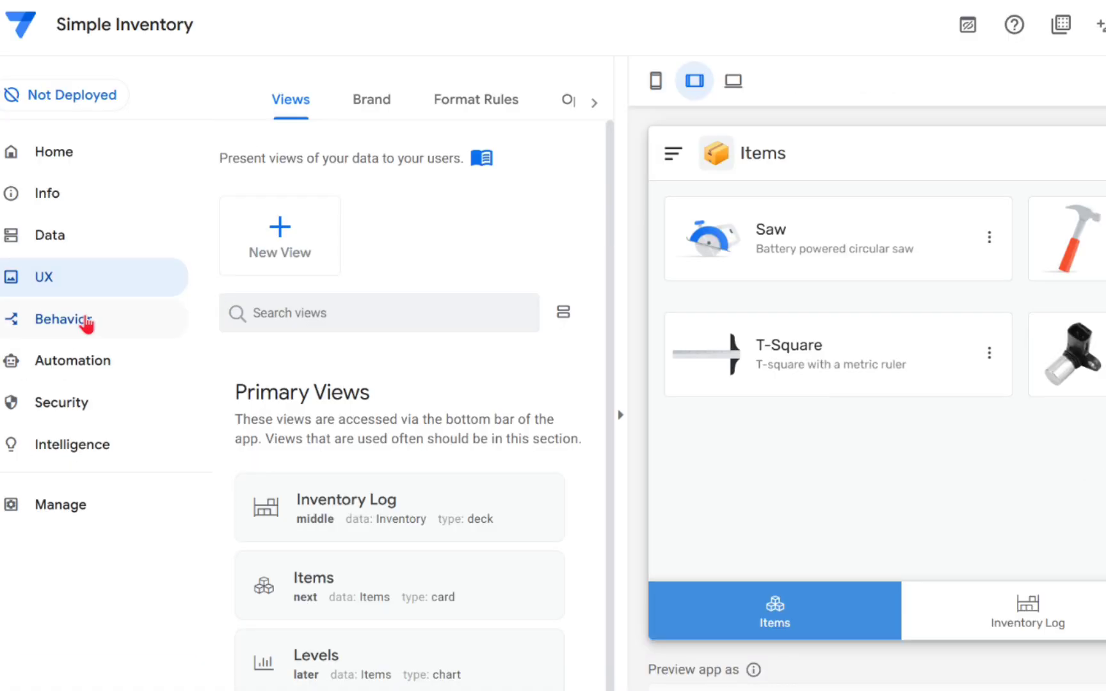
- Create a new action in the app's Behavior settings and review its name, table, action type, column and position options
{"action": "left_click", "coordinate": [84, 320]}
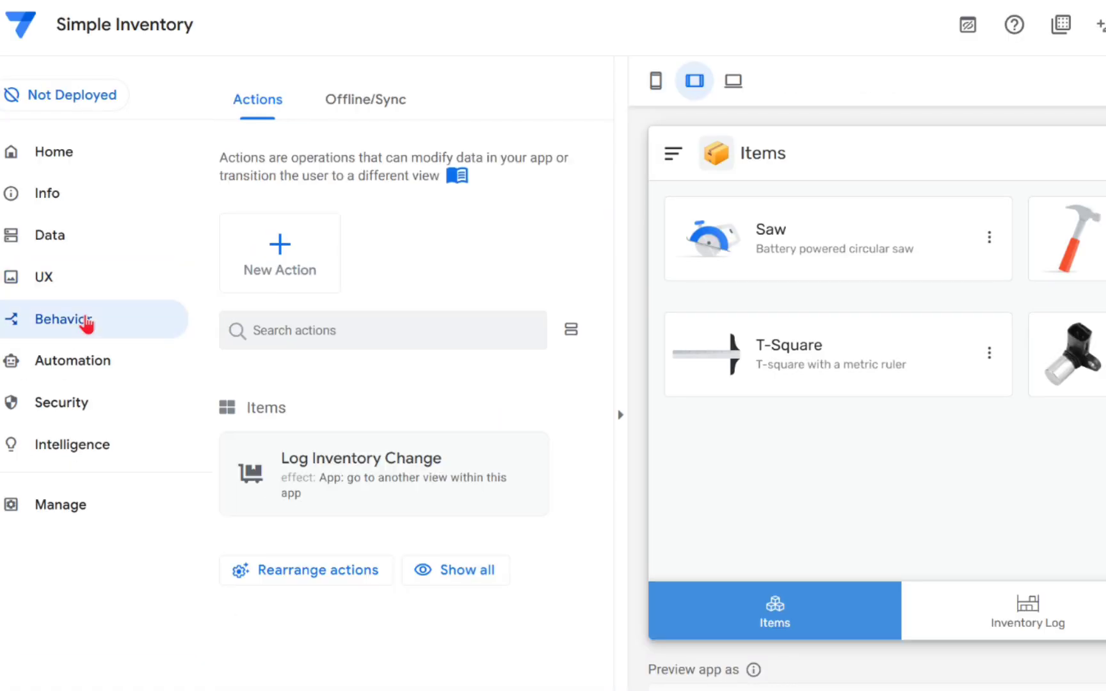
{"action": "left_click", "coordinate": [275, 281]}
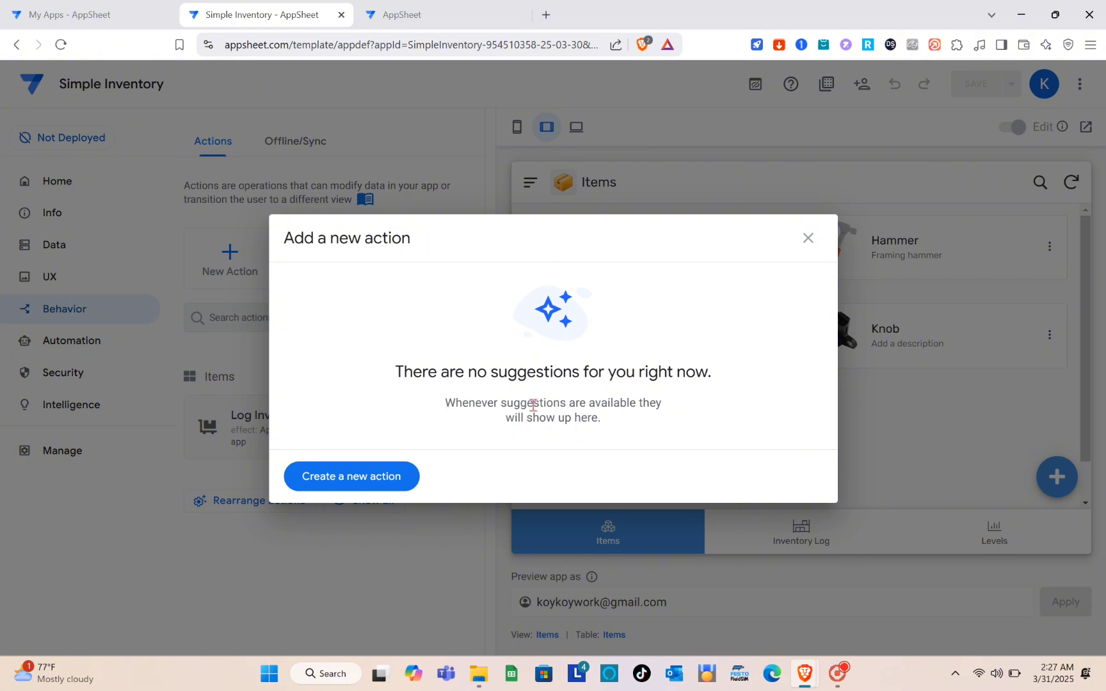
{"action": "left_click", "coordinate": [365, 476]}
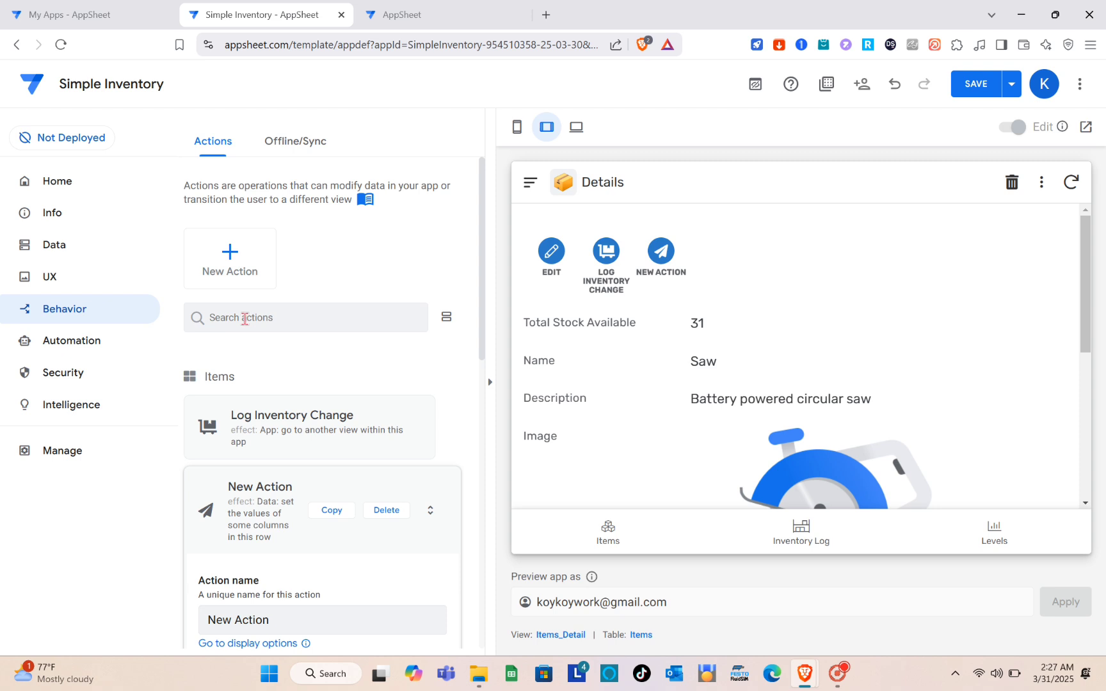
{"action": "scroll", "coordinate": [261, 381], "scroll_direction": "down", "scroll_amount": 3}
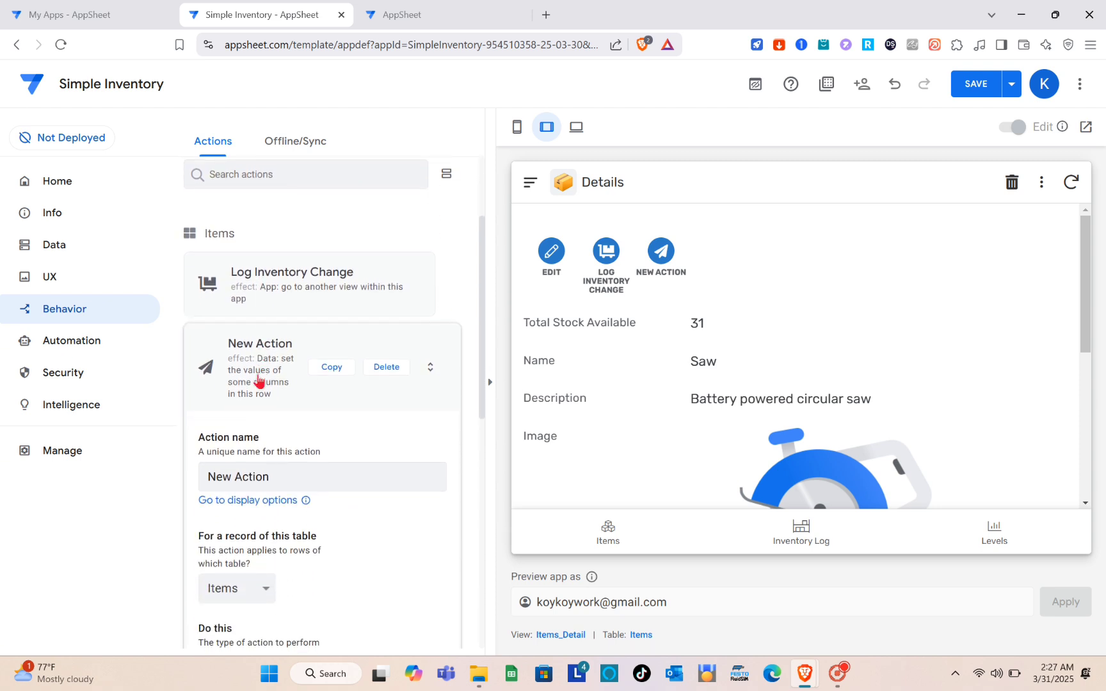
{"action": "scroll", "coordinate": [257, 378], "scroll_direction": "down", "scroll_amount": 1}
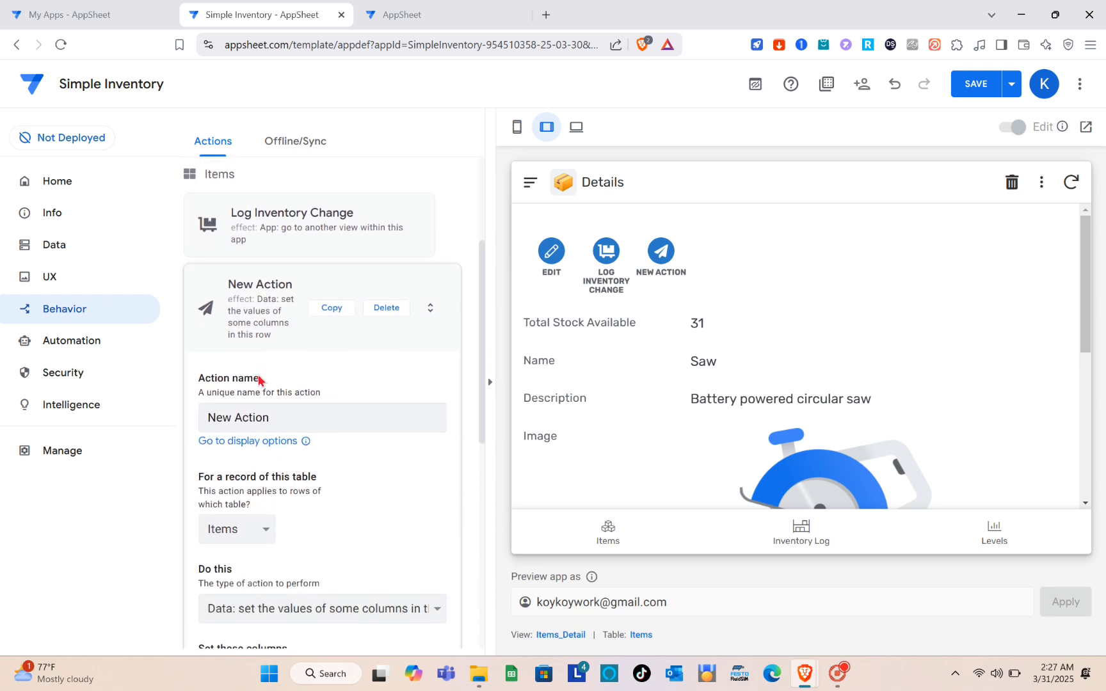
{"action": "scroll", "coordinate": [314, 380], "scroll_direction": "down", "scroll_amount": 1}
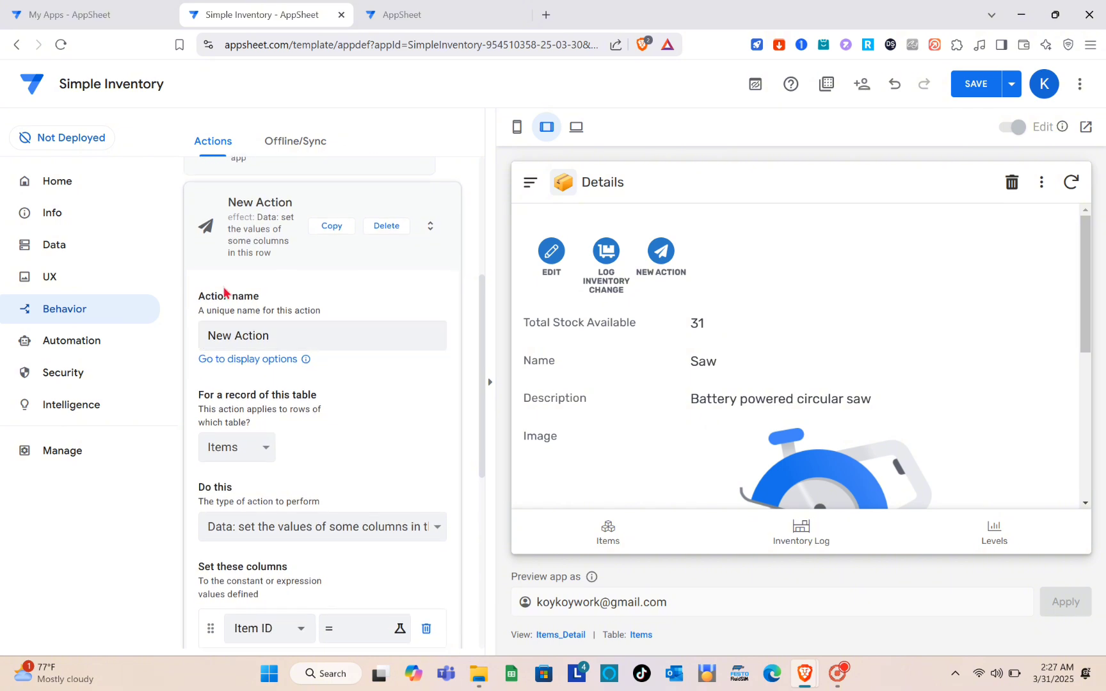
{"action": "left_click", "coordinate": [299, 332]}
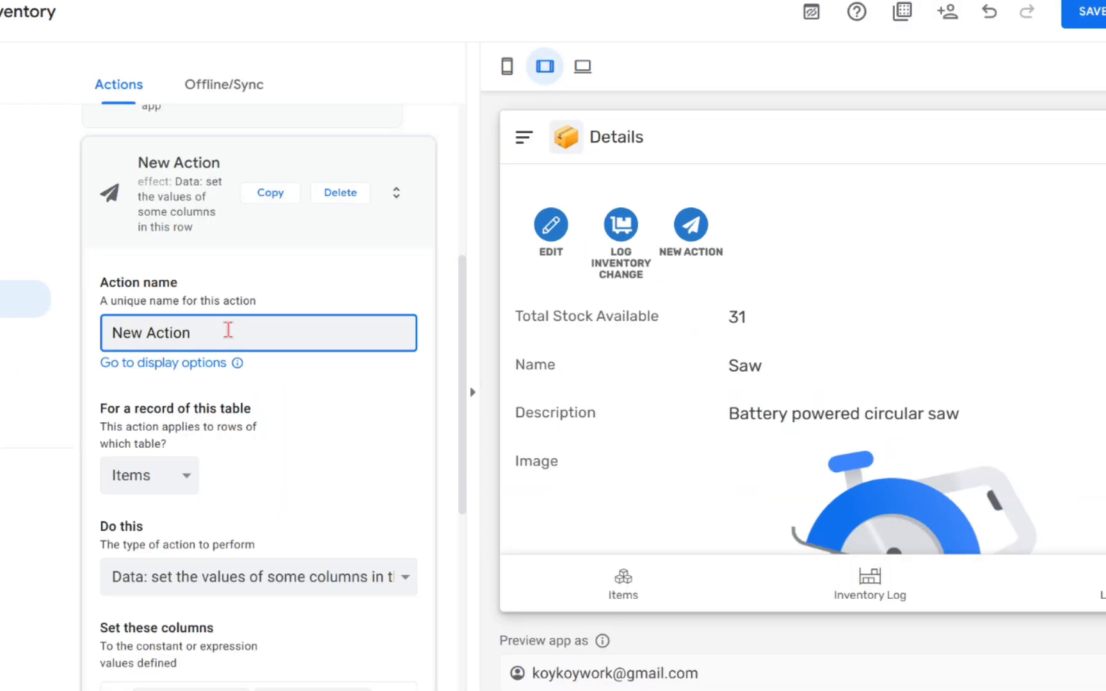
{"action": "scroll", "coordinate": [228, 330], "scroll_direction": "down", "scroll_amount": 3}
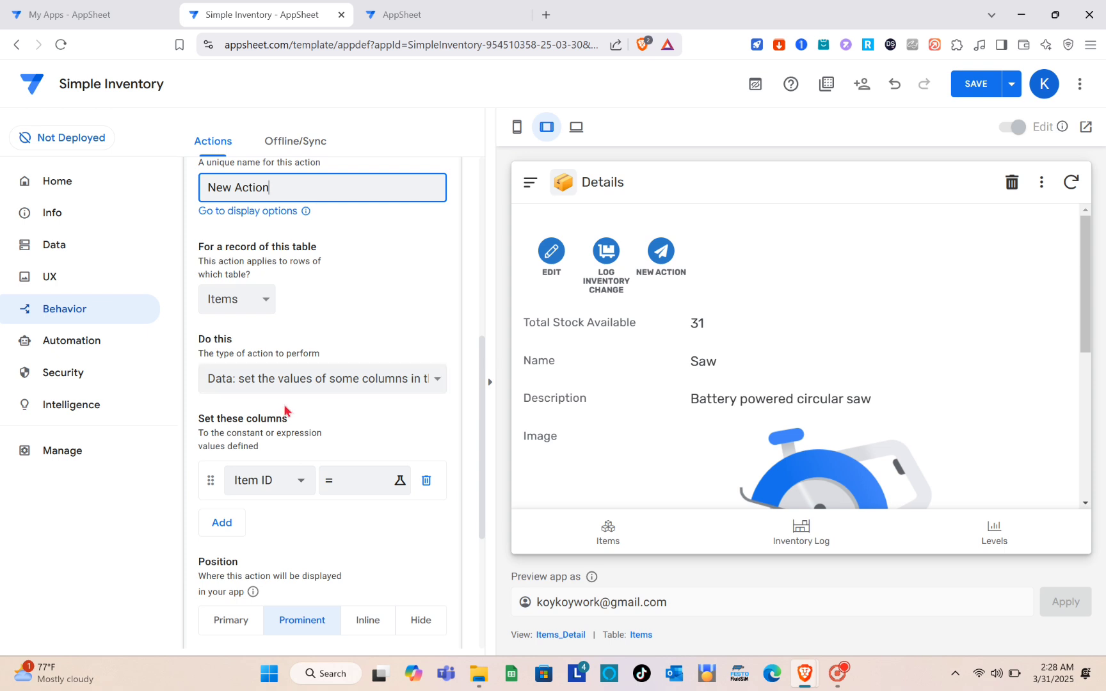
{"action": "scroll", "coordinate": [296, 483], "scroll_direction": "down", "scroll_amount": 4}
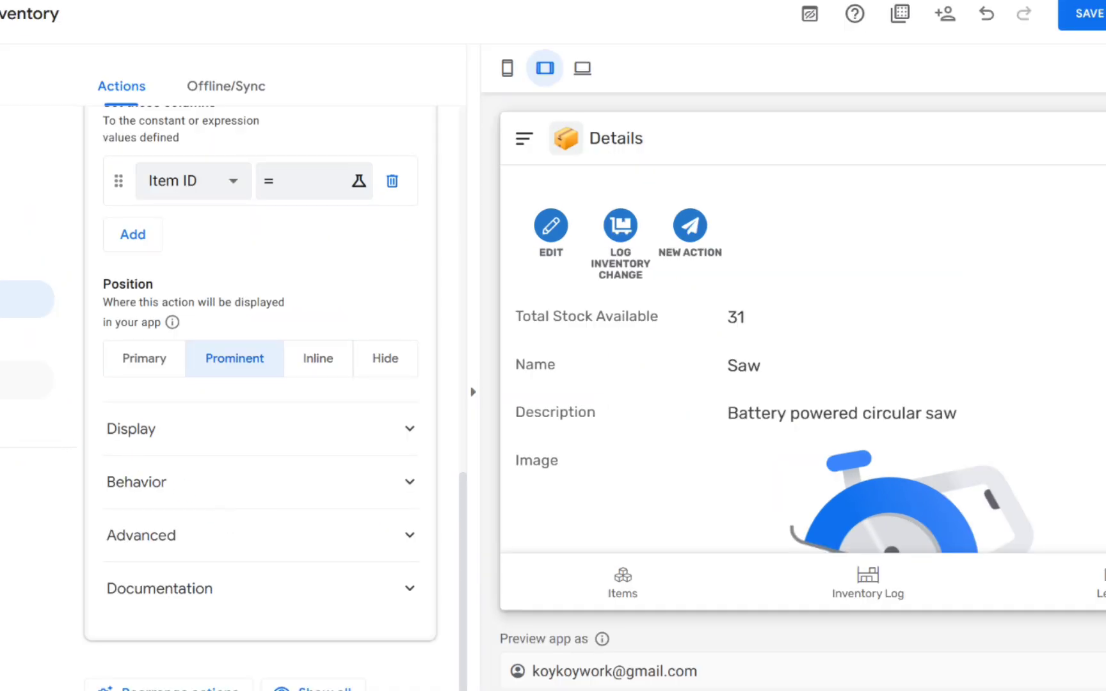
- Examine the app's sign-in security options and its user management dialog, and try the dialog's settings
{"action": "left_click", "coordinate": [6, 380]}
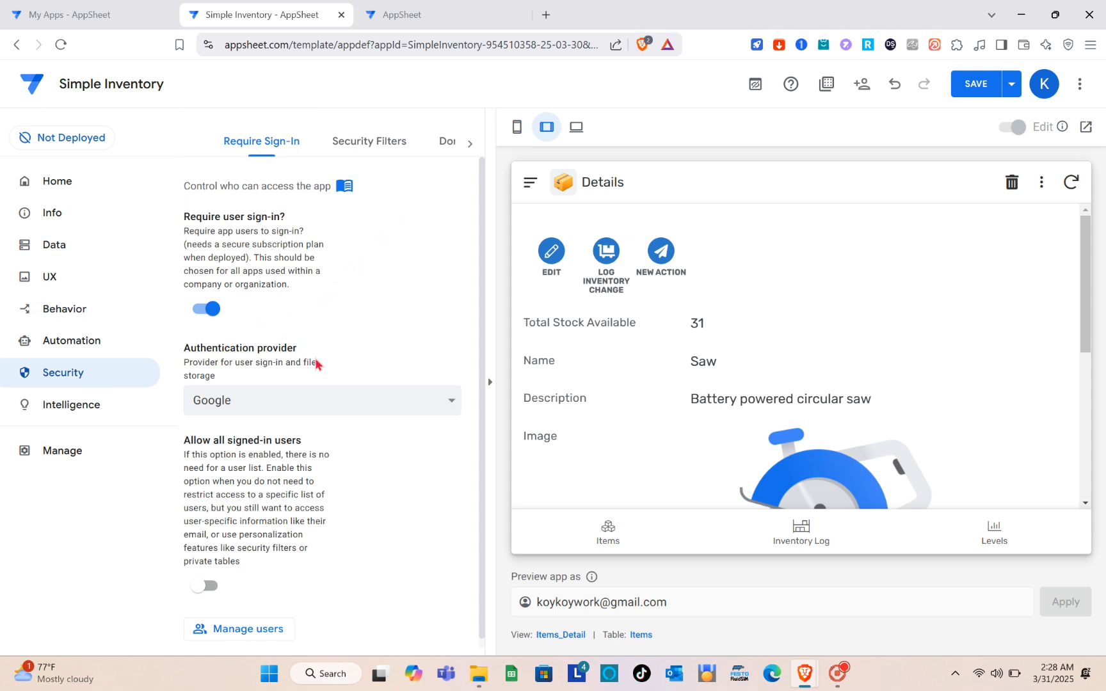
{"action": "scroll", "coordinate": [316, 363], "scroll_direction": "down", "scroll_amount": 1}
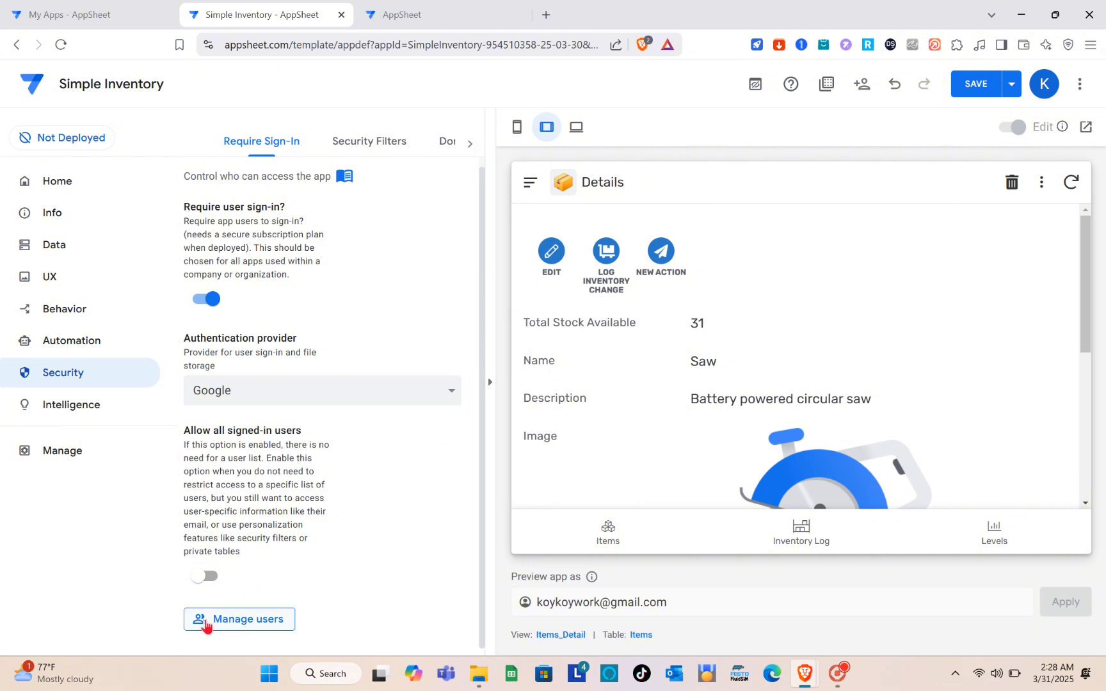
{"action": "left_click", "coordinate": [207, 622]}
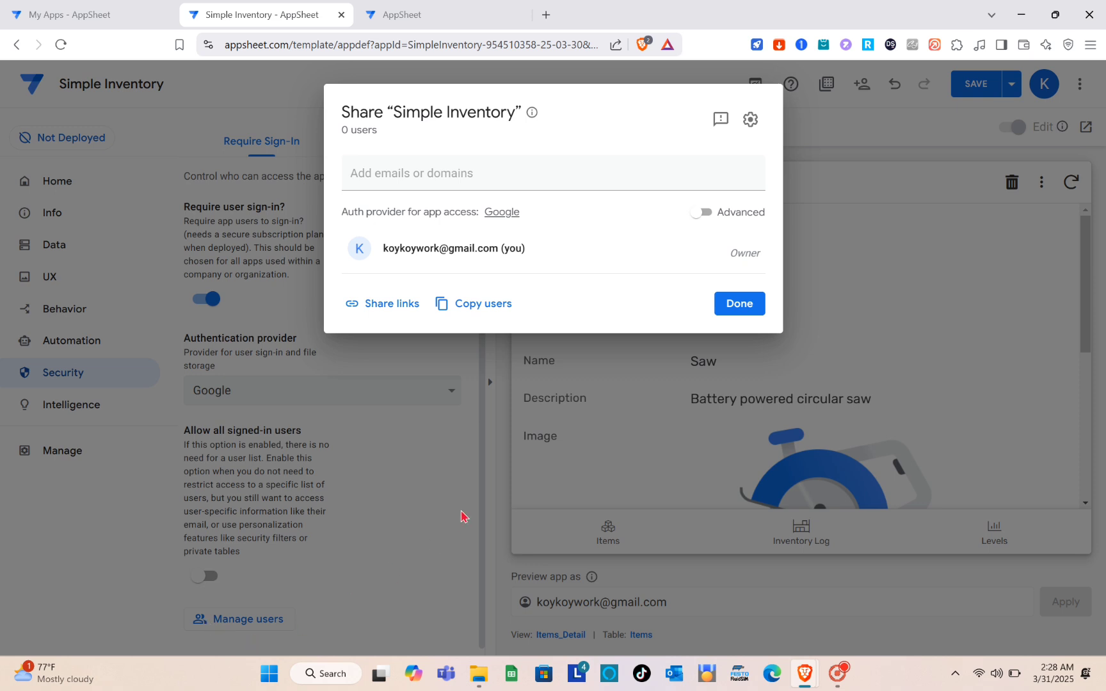
{"action": "left_click", "coordinate": [750, 120]}
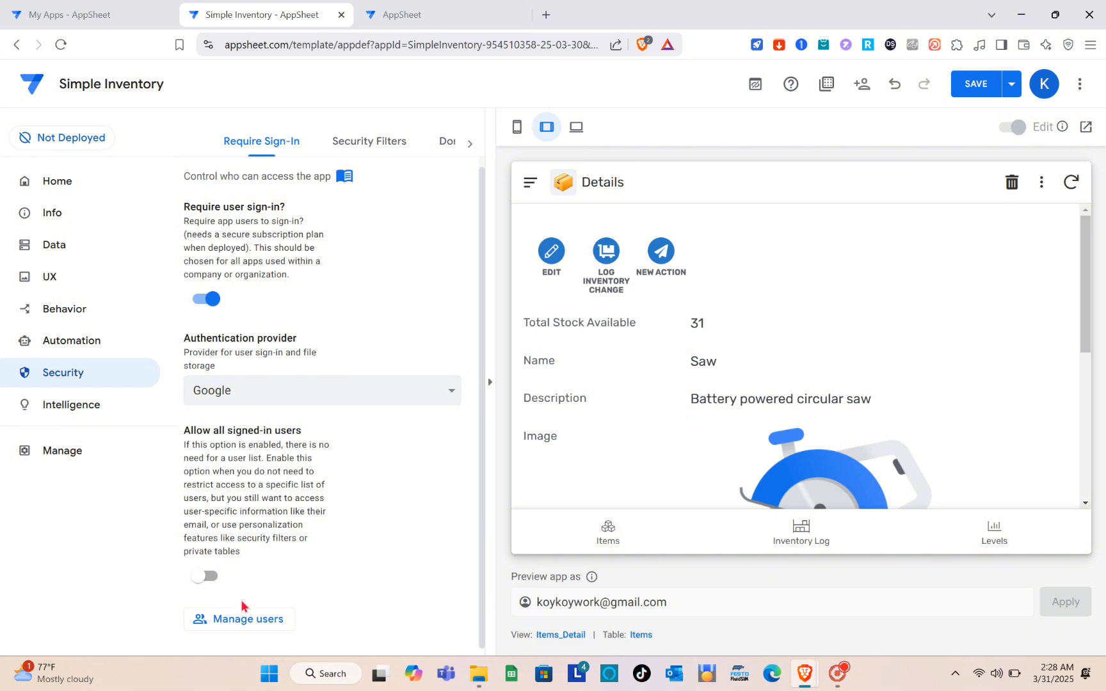
{"action": "left_click", "coordinate": [251, 619]}
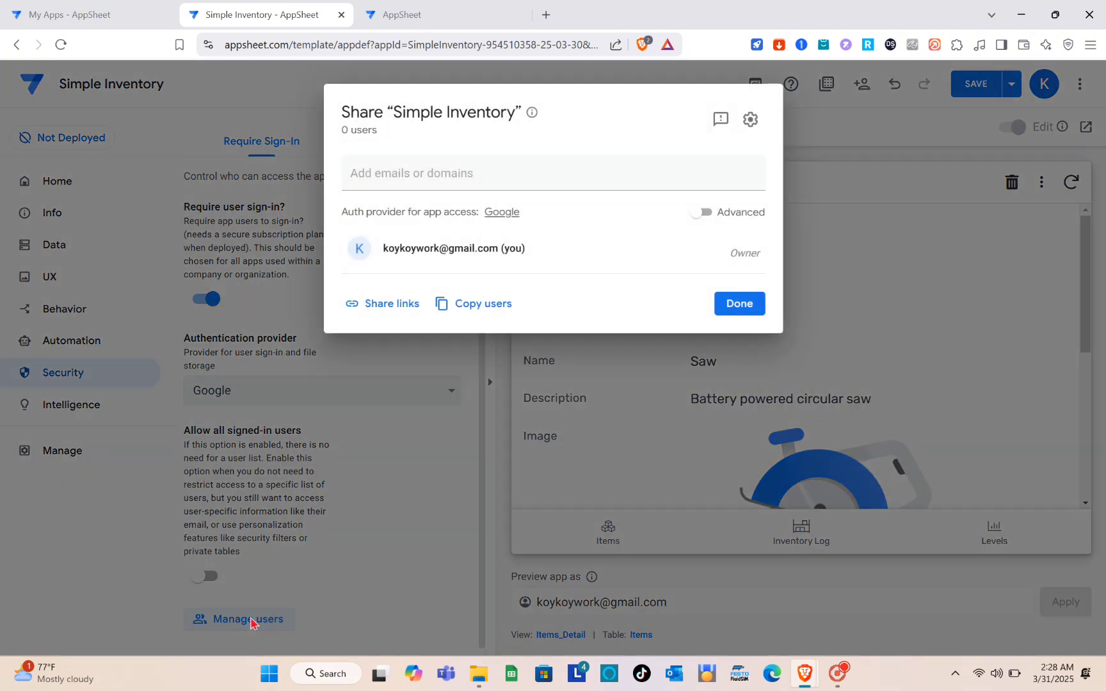
{"action": "left_click", "coordinate": [750, 120]}
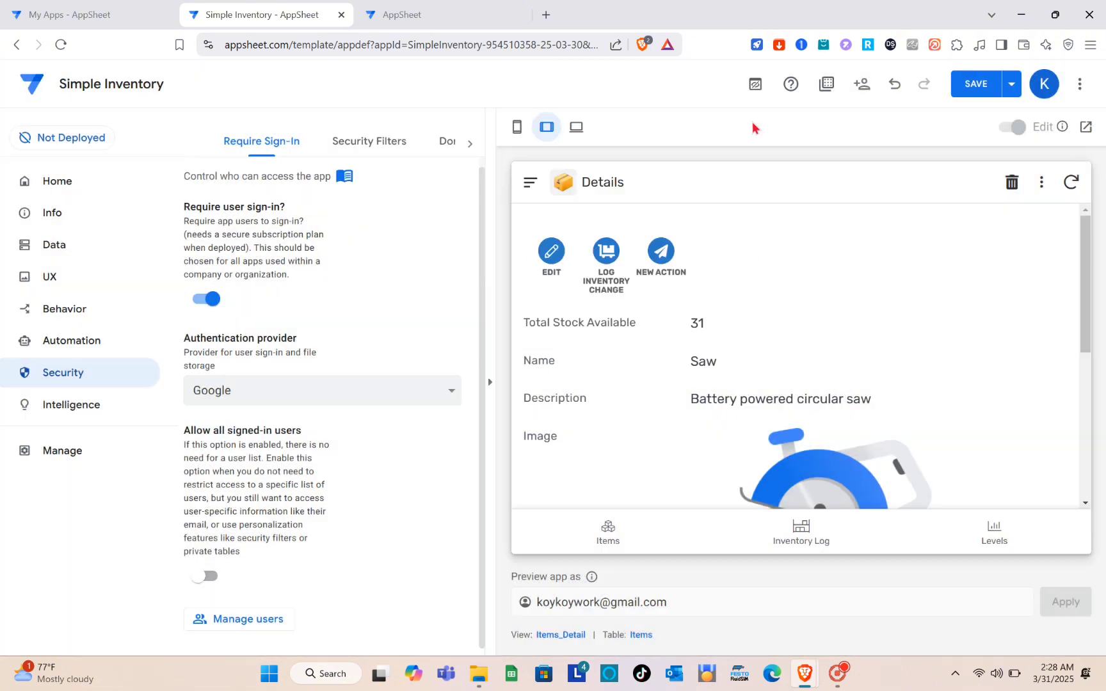
- Inspect the app's share links for mobile installation, browser use and editing, and close the sharing dialogs
{"action": "left_click", "coordinate": [229, 618]}
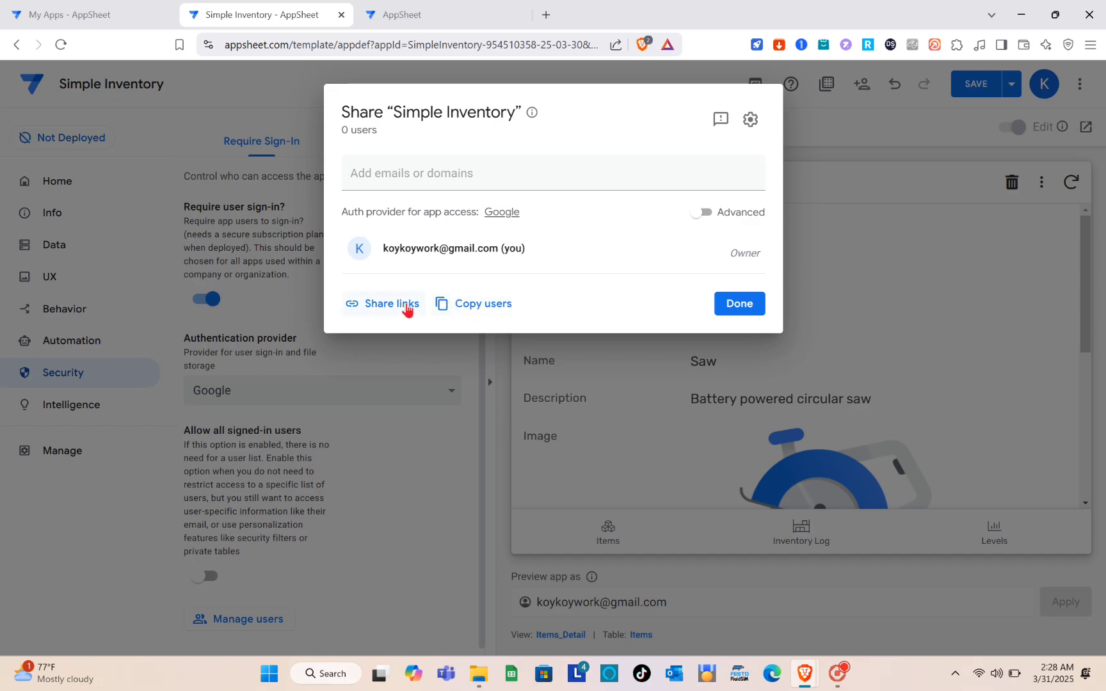
{"action": "left_click", "coordinate": [408, 308]}
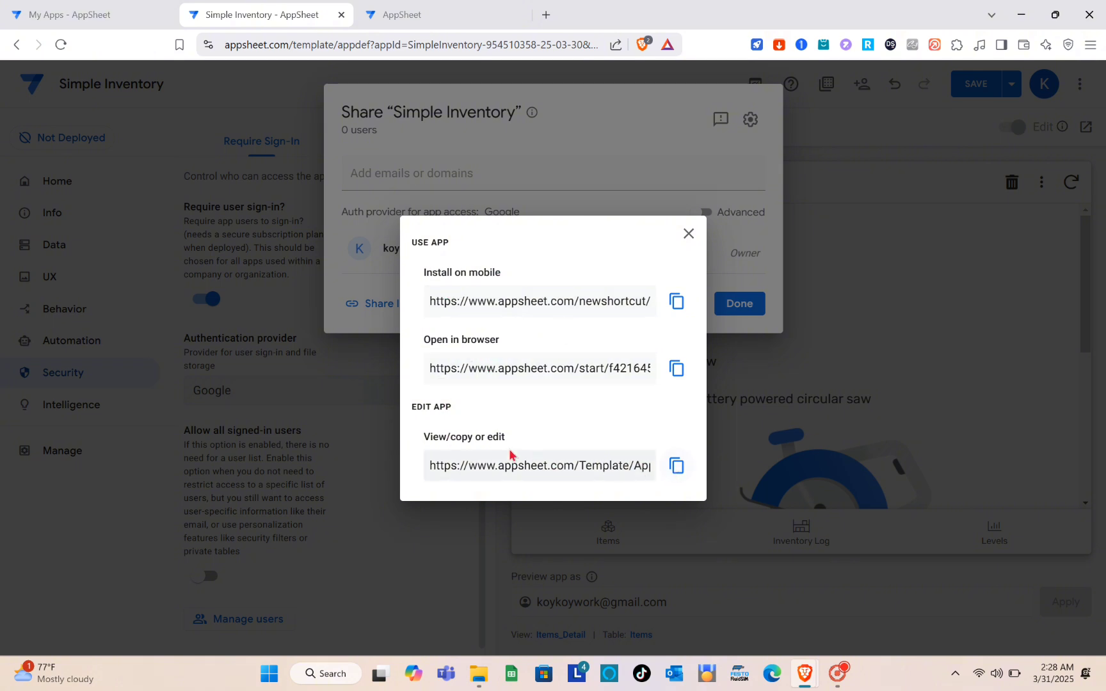
{"action": "left_click", "coordinate": [690, 234]}
{"action": "left_click", "coordinate": [811, 212]}
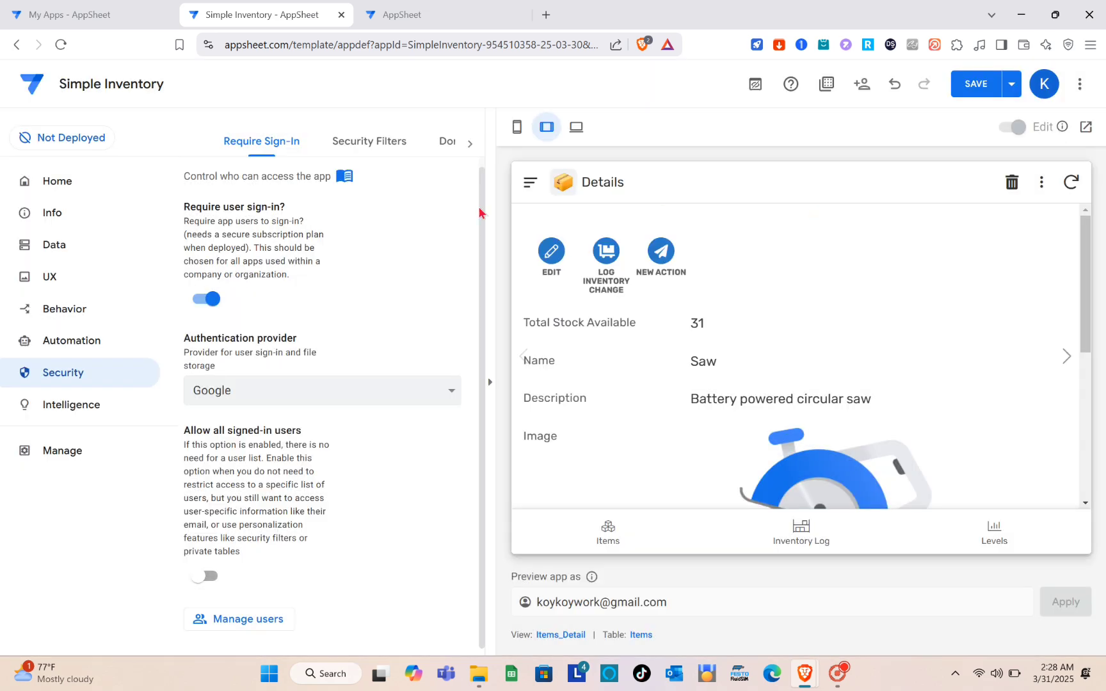
- Examine the security filter and access mode settings of the Inventory table in the app's security filters
{"action": "left_click", "coordinate": [343, 149]}
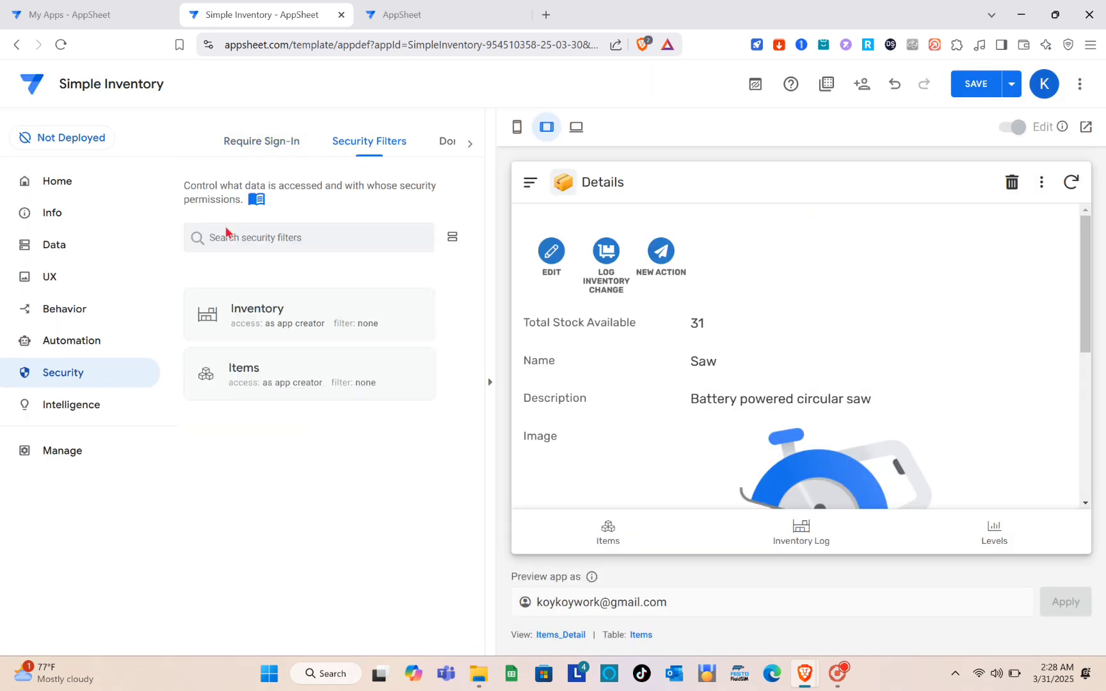
{"action": "left_click", "coordinate": [402, 322]}
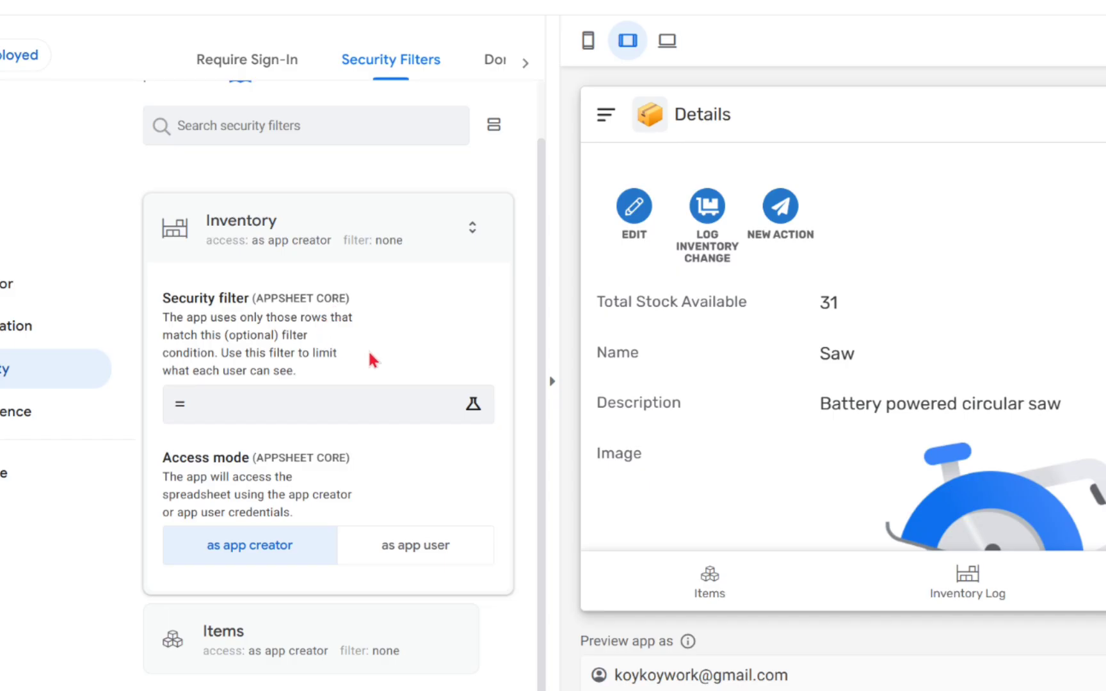
{"action": "scroll", "coordinate": [369, 354], "scroll_direction": "up", "scroll_amount": 1}
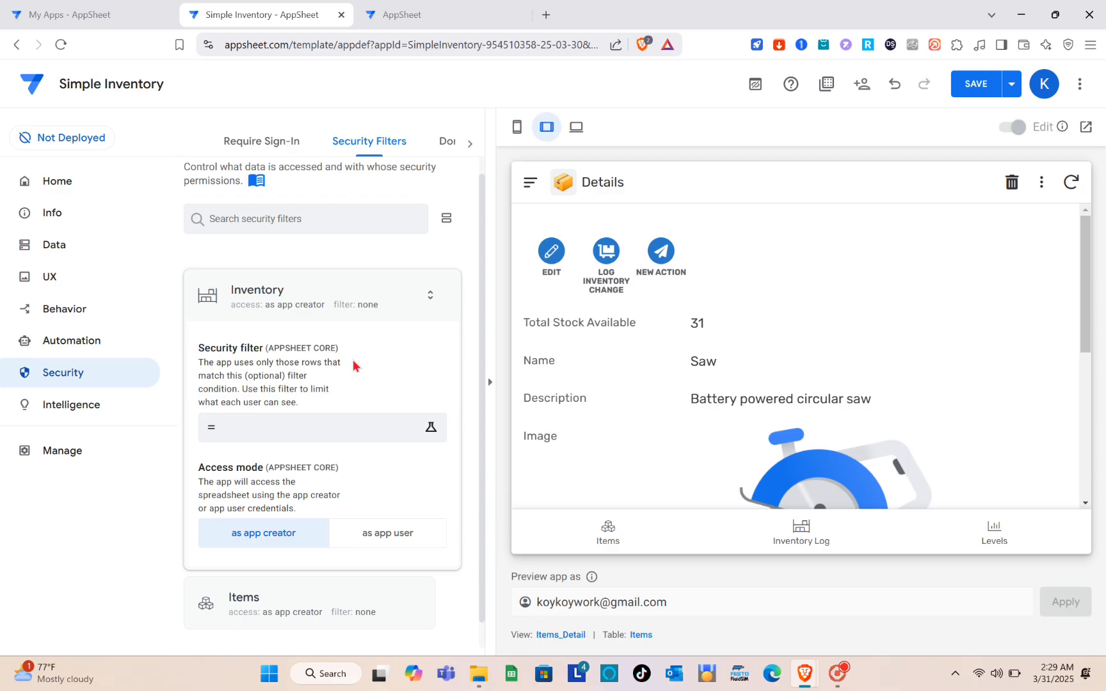
{"action": "scroll", "coordinate": [369, 354], "scroll_direction": "down", "scroll_amount": 1}
{"action": "scroll", "coordinate": [370, 354], "scroll_direction": "up", "scroll_amount": 1}
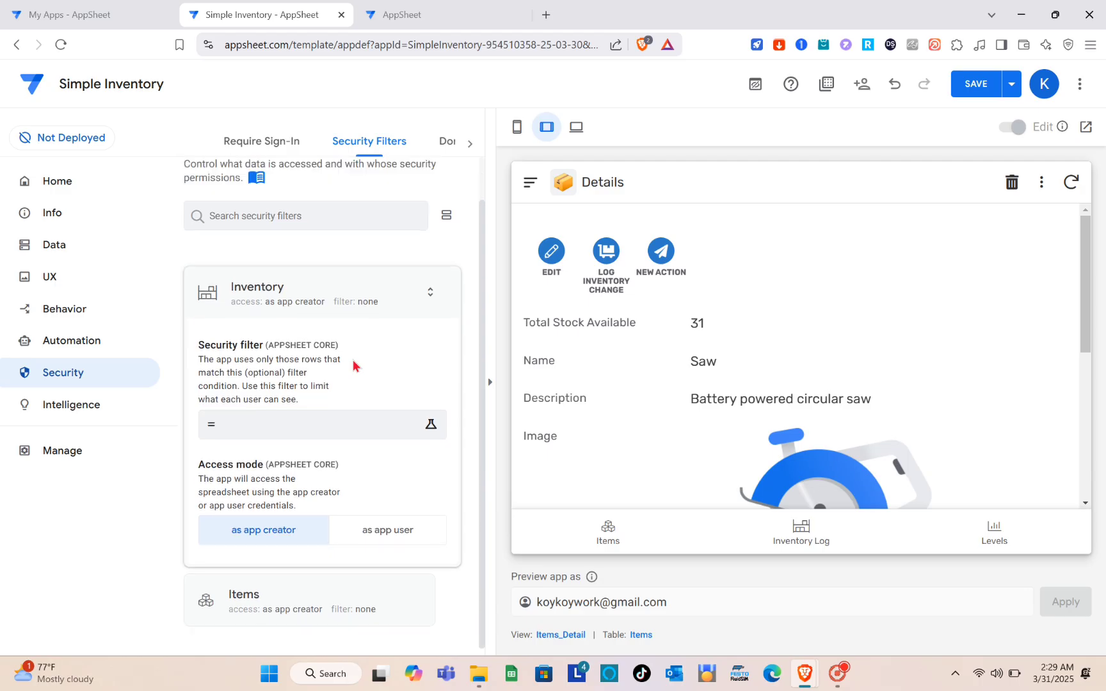
- Review the domain authentication setting and the additional security options, and return to the editor's Home page
{"action": "left_click", "coordinate": [443, 144]}
{"action": "left_click", "coordinate": [320, 142]}
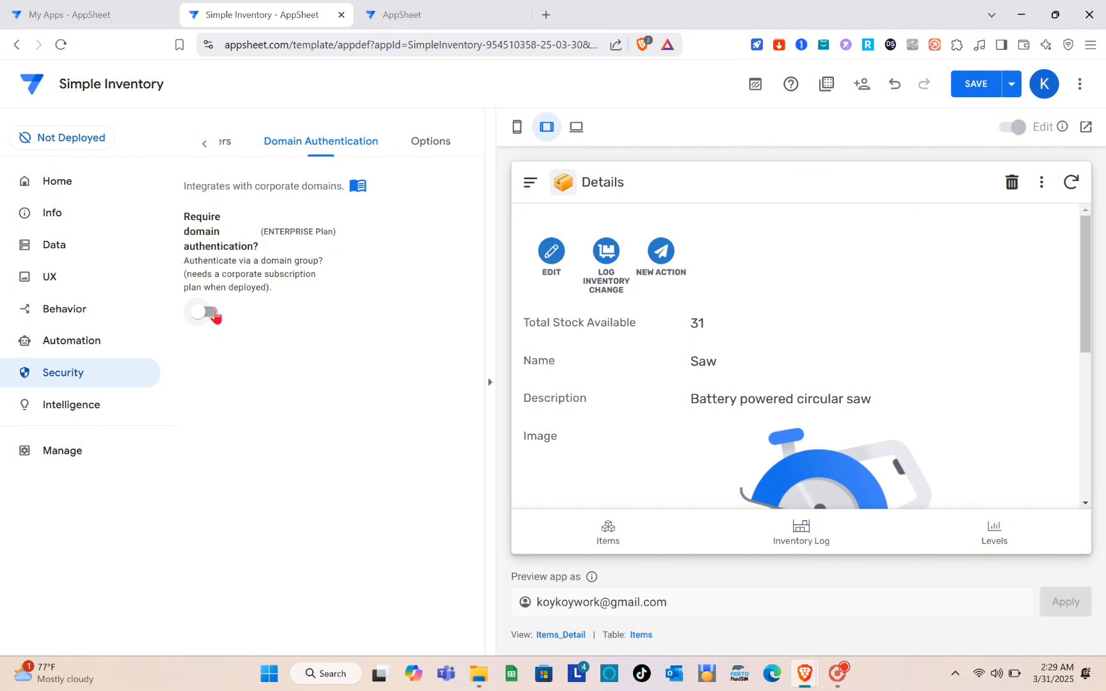
{"action": "left_click", "coordinate": [432, 147]}
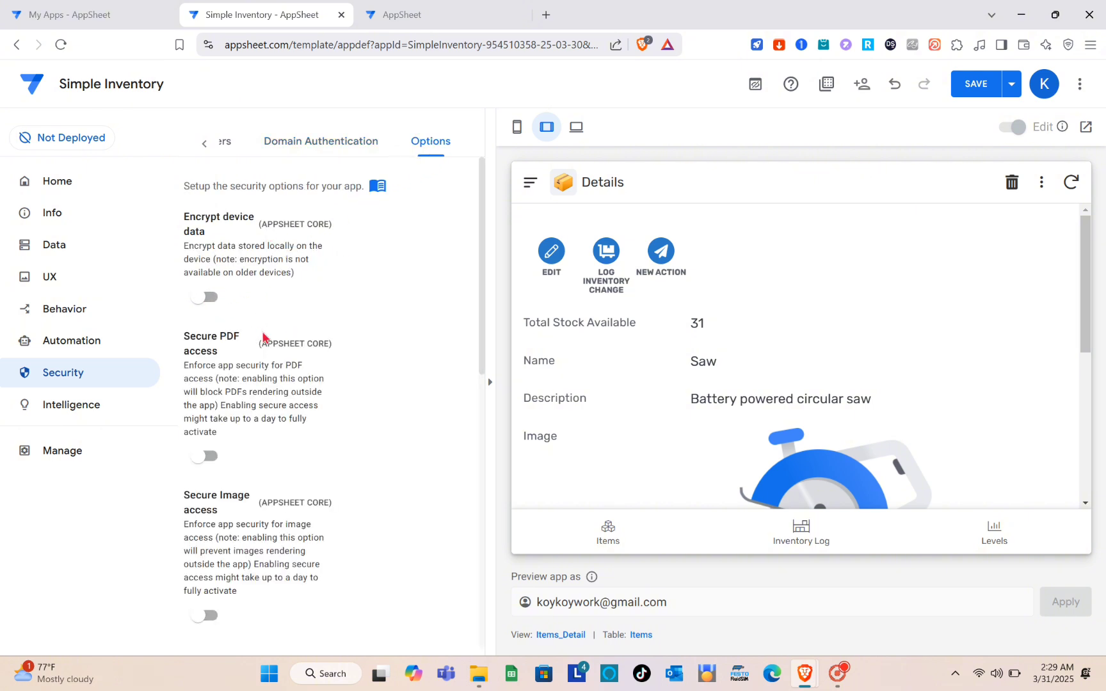
{"action": "left_click", "coordinate": [112, 183]}
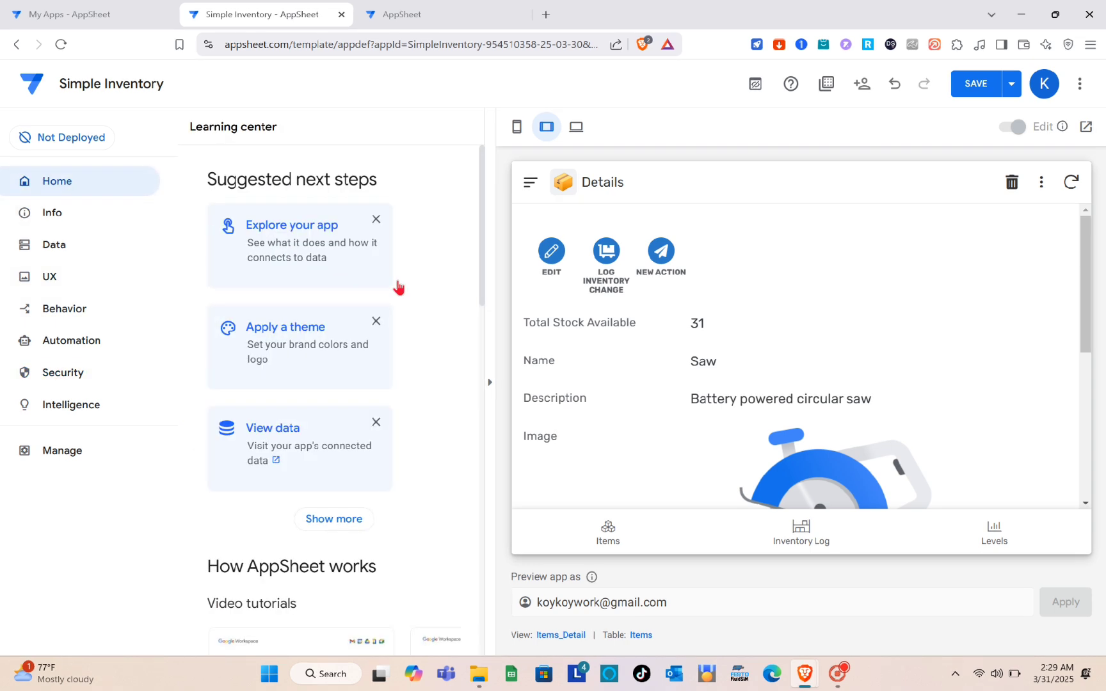